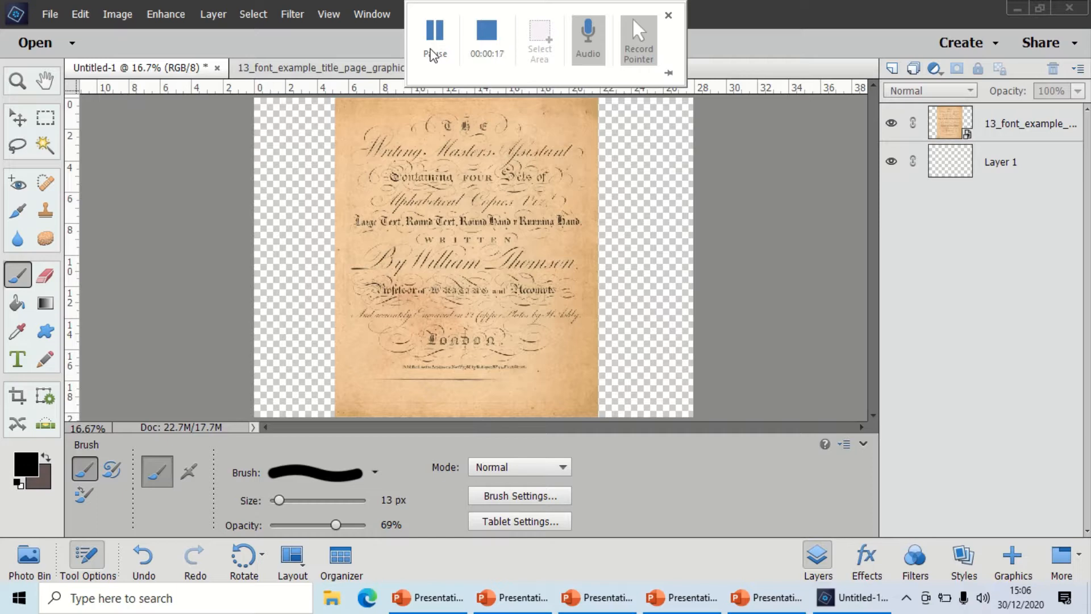
# Choose the Scattered Leaves preset from the Default Brushes set for the Brush tool.
pyautogui.click(22, 282)
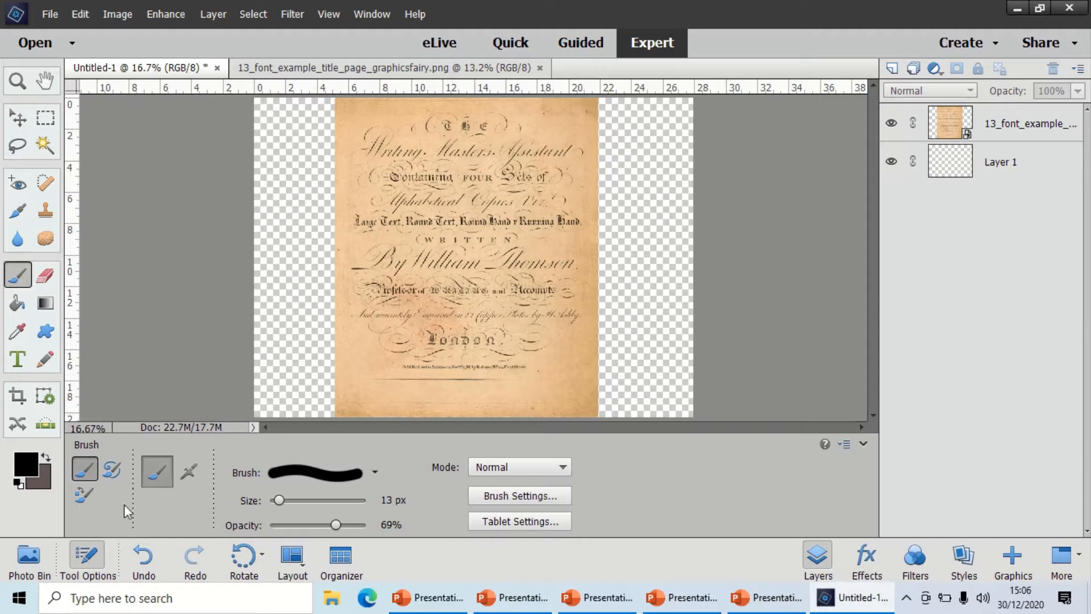
pyautogui.click(373, 473)
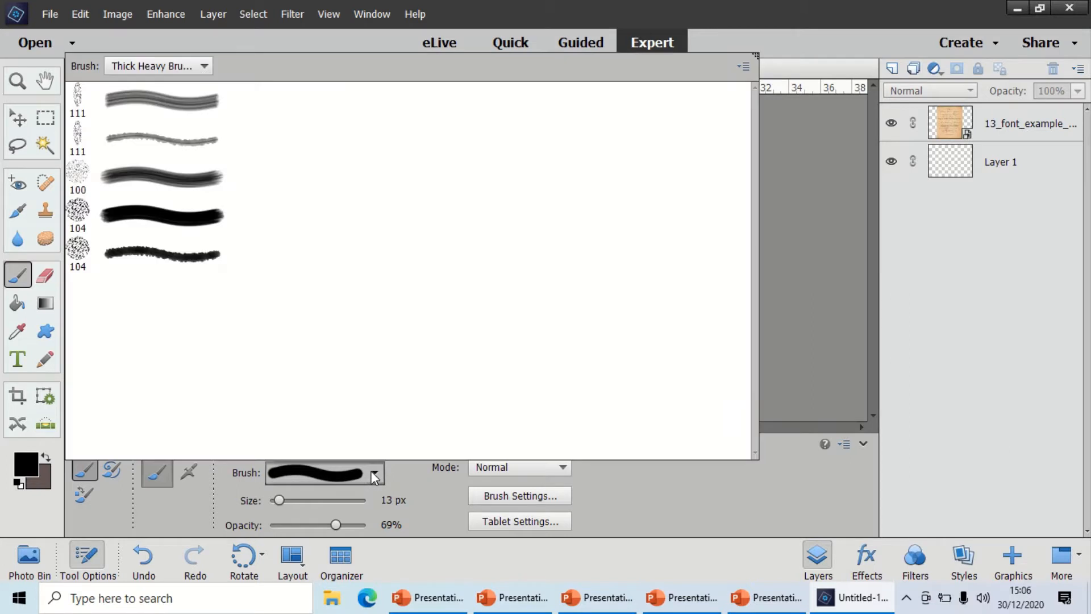
pyautogui.click(188, 68)
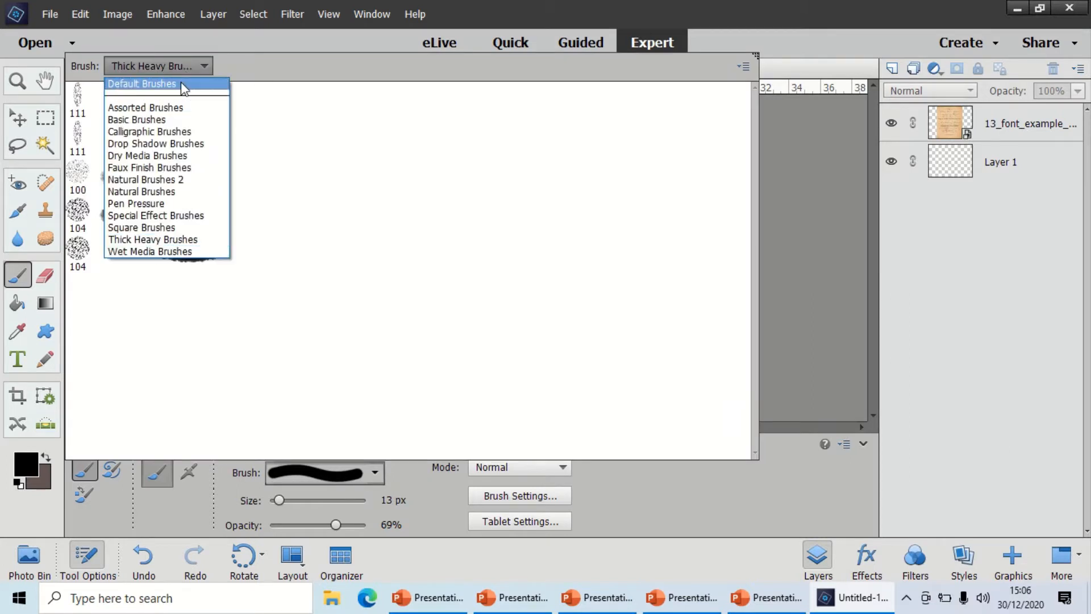
pyautogui.click(186, 84)
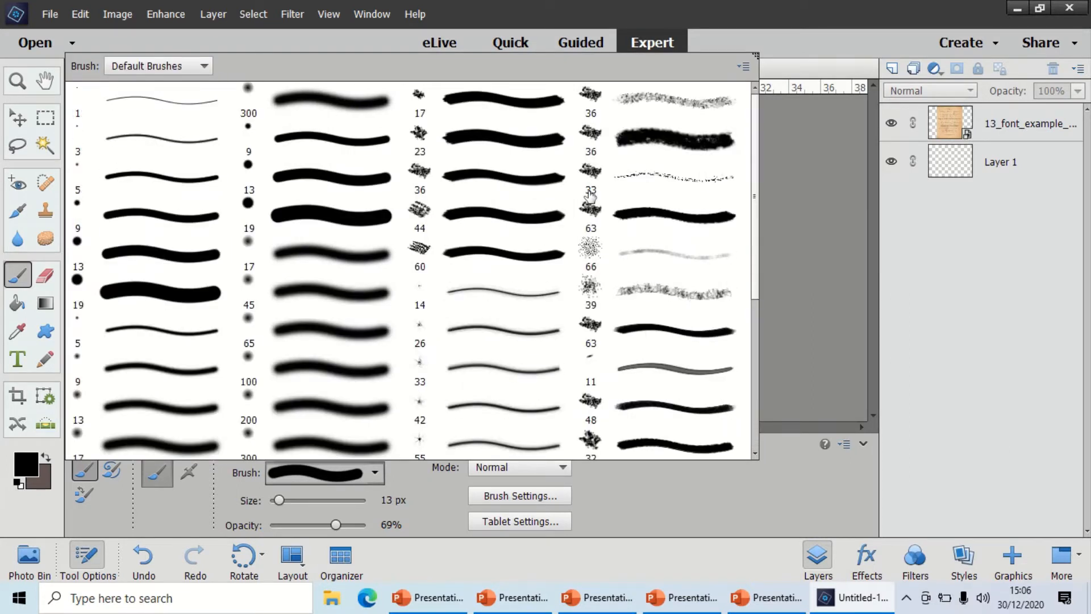
pyautogui.moveTo(756, 129); pyautogui.dragTo(758, 309)
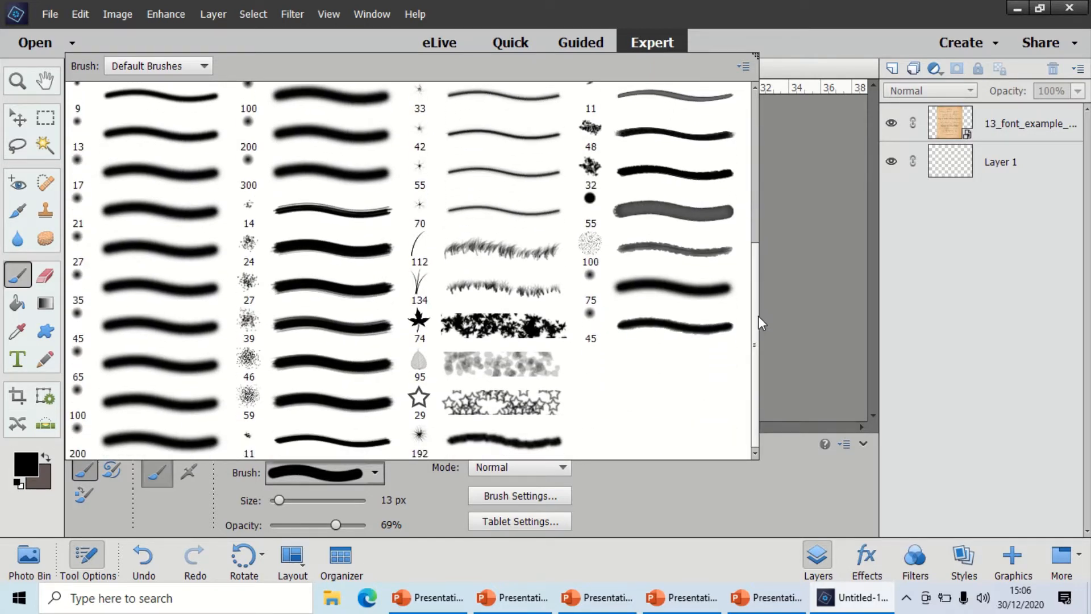
pyautogui.click(439, 368)
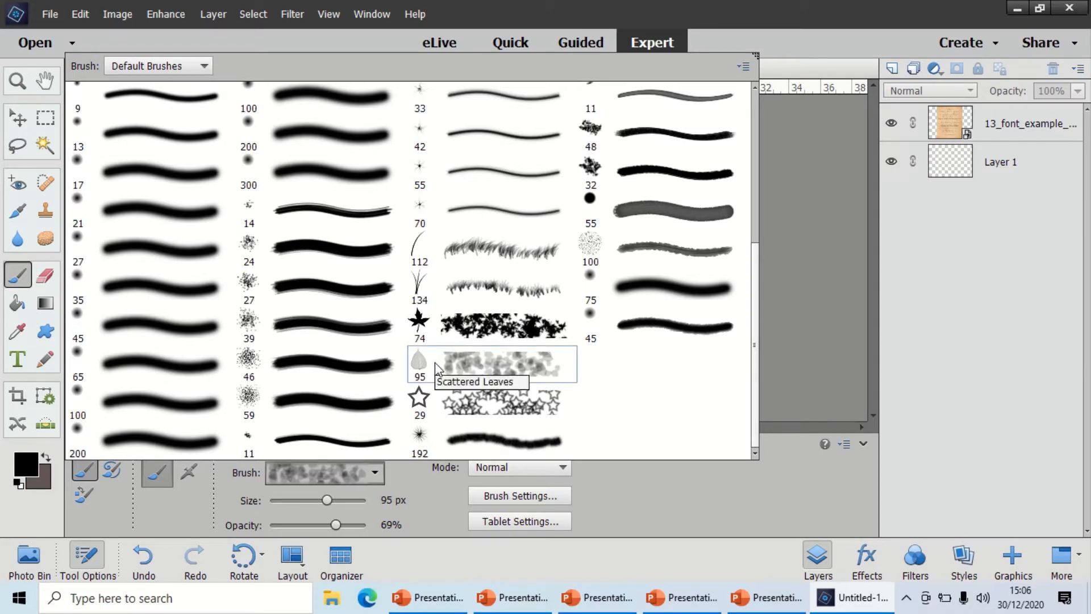
pyautogui.doubleClick(435, 362)
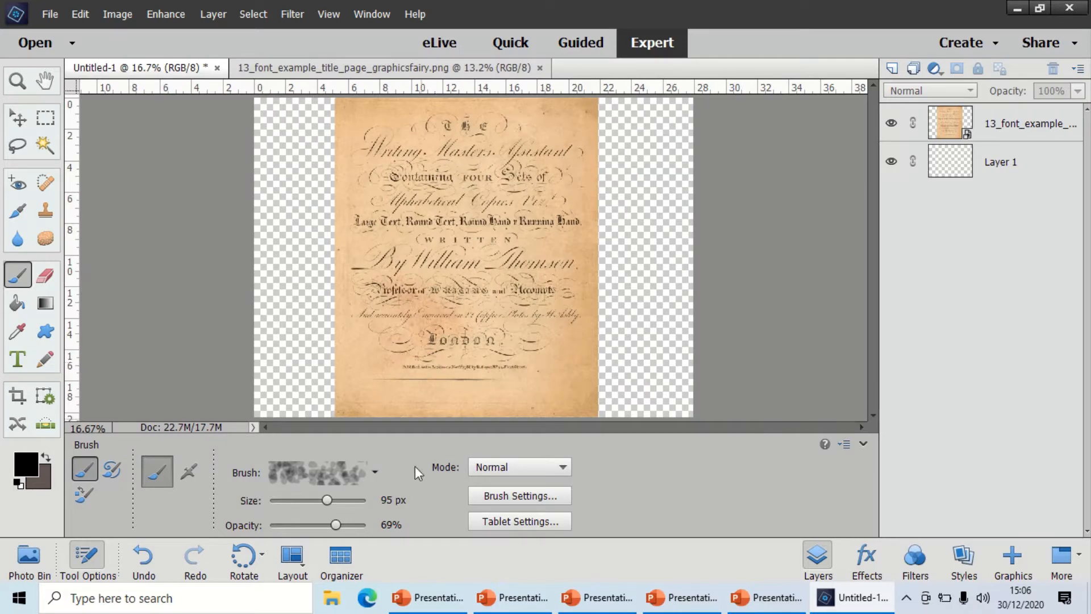
# Set the brush opacity to 49% and reselect the Scattered Leaves preset at its default 95 px size.
pyautogui.moveTo(327, 501); pyautogui.dragTo(335, 501)
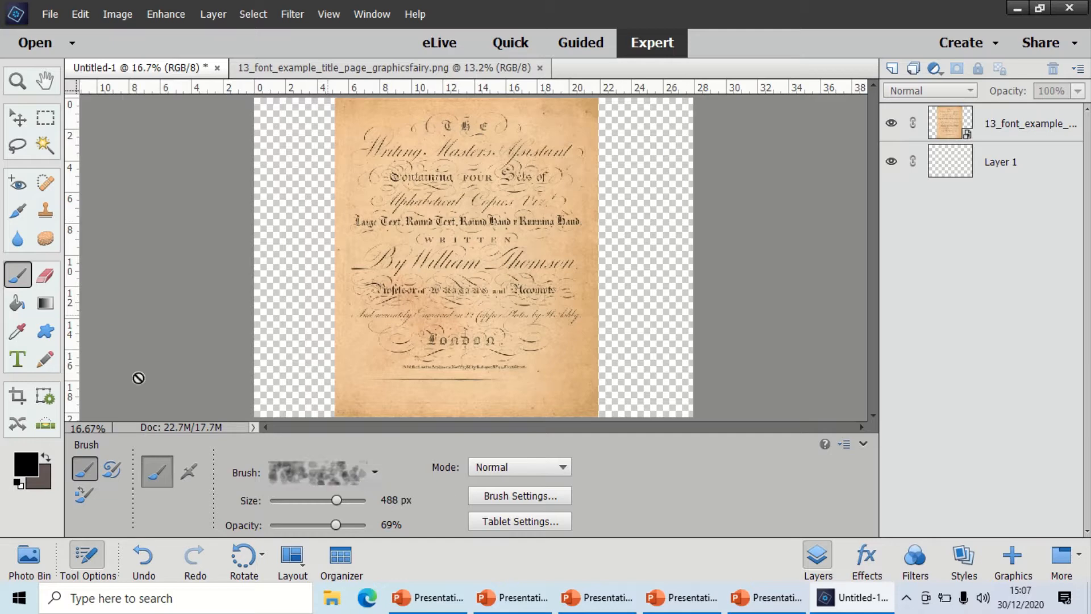
pyautogui.moveTo(328, 522); pyautogui.dragTo(316, 524)
pyautogui.click(335, 464)
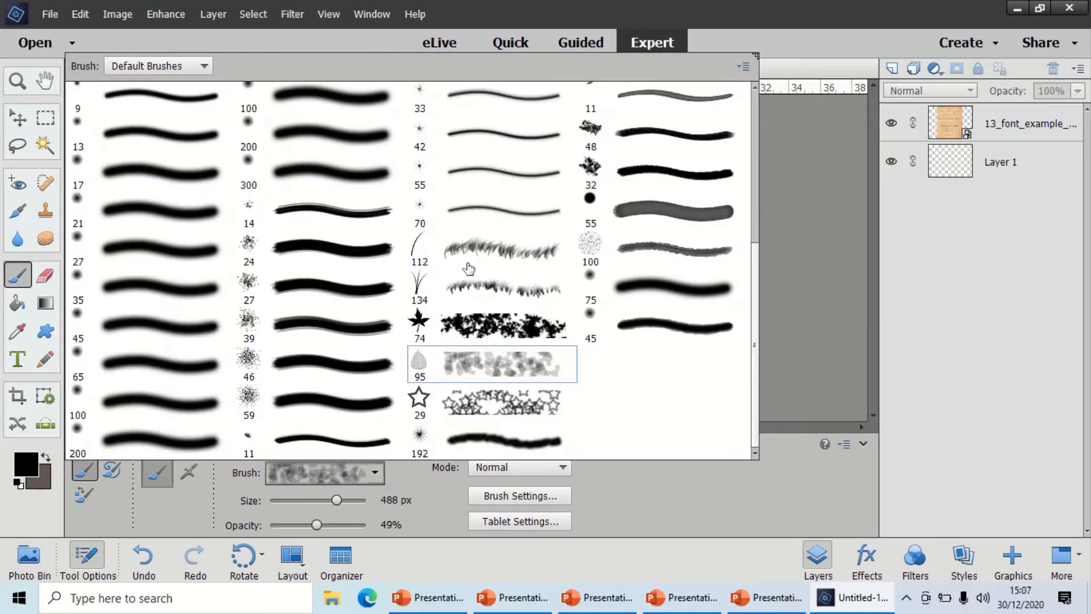
pyautogui.click(443, 355)
pyautogui.doubleClick(476, 361)
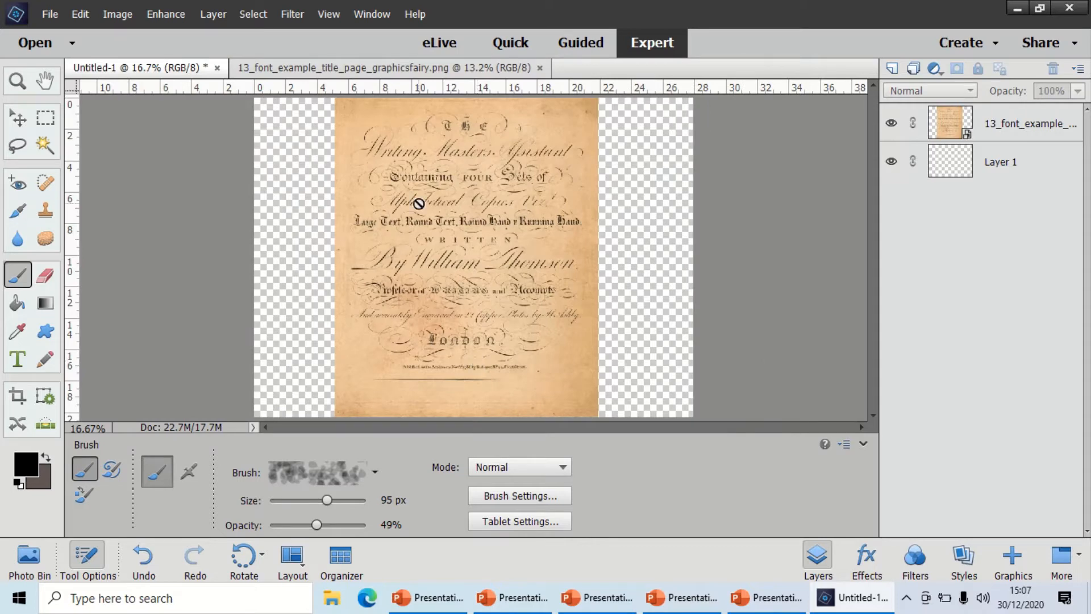
# Look through the brush blending modes, keep Normal, and examine the additional brush settings such as scatter and spacing.
pyautogui.click(480, 466)
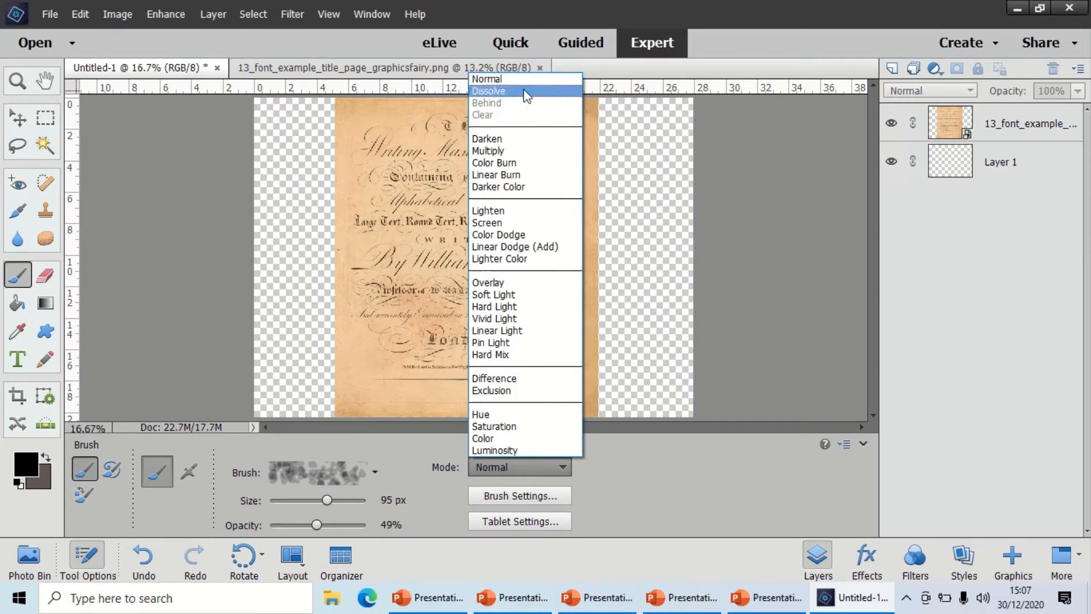
pyautogui.click(520, 80)
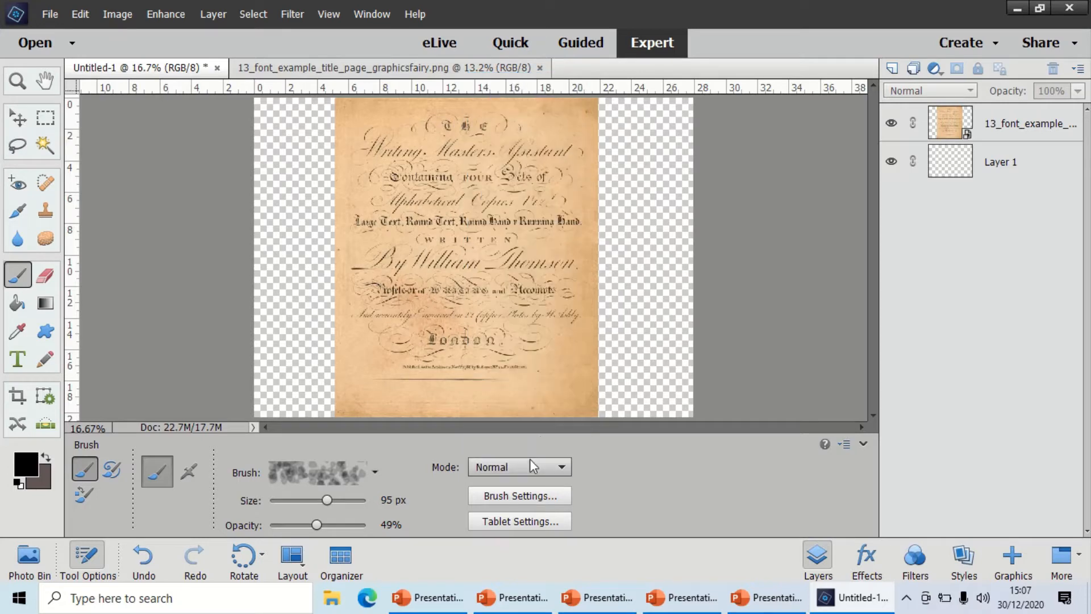
pyautogui.click(528, 494)
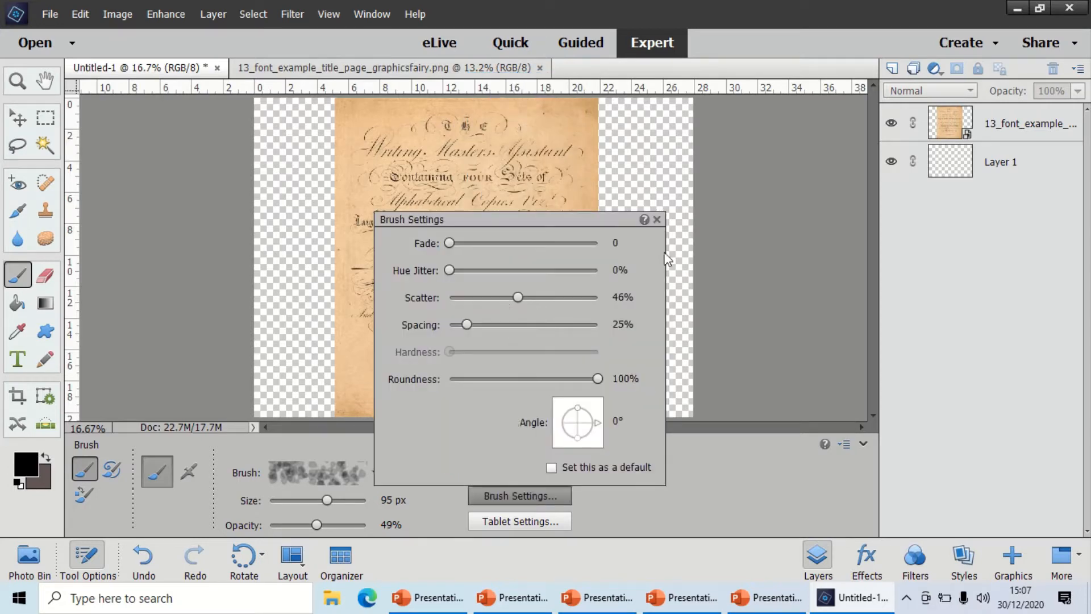
pyautogui.click(657, 220)
# Try to paint on the title page image, dismiss the alert, and make the image's layer active for painting.
pyautogui.click(446, 294)
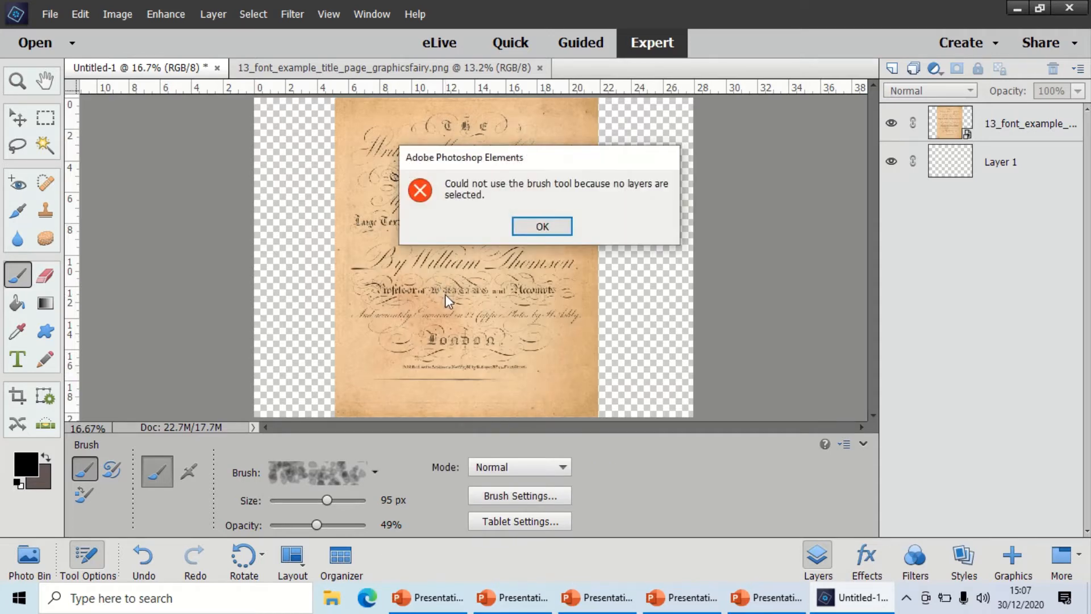
pyautogui.click(537, 230)
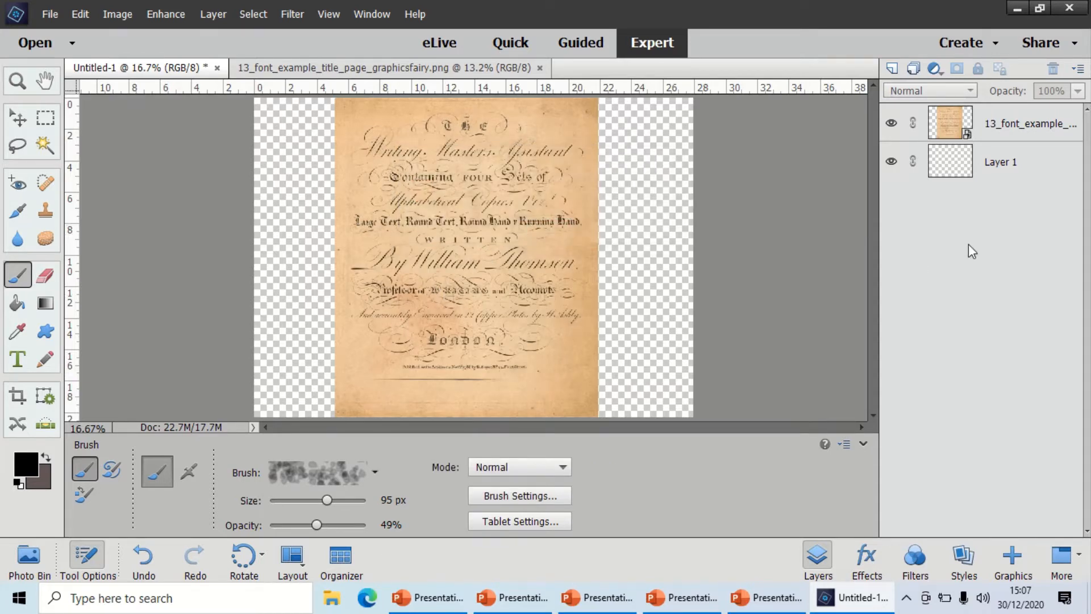
pyautogui.click(1006, 133)
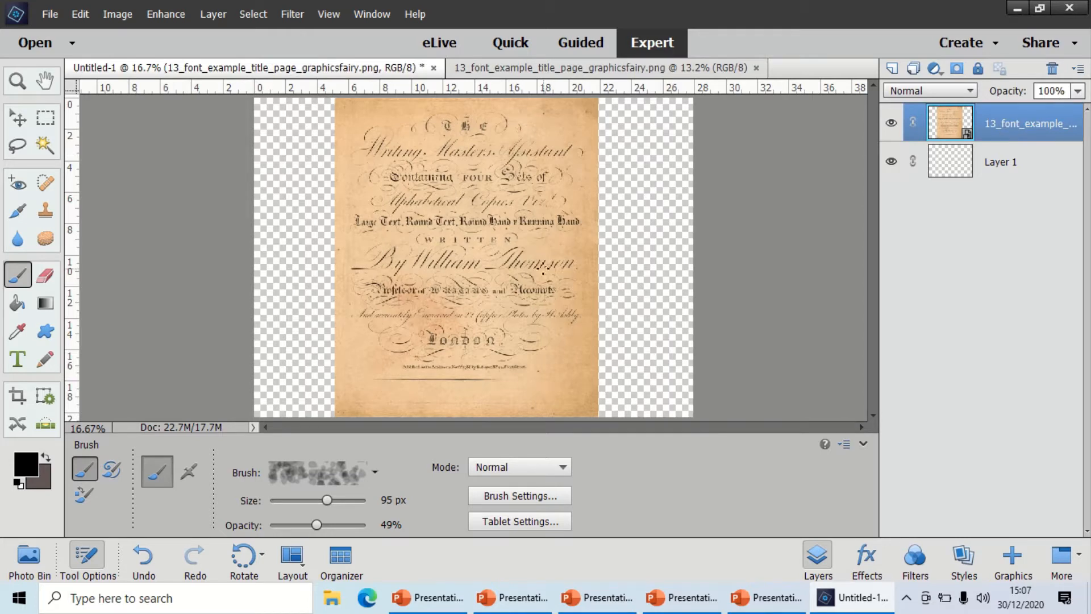
pyautogui.click(23, 558)
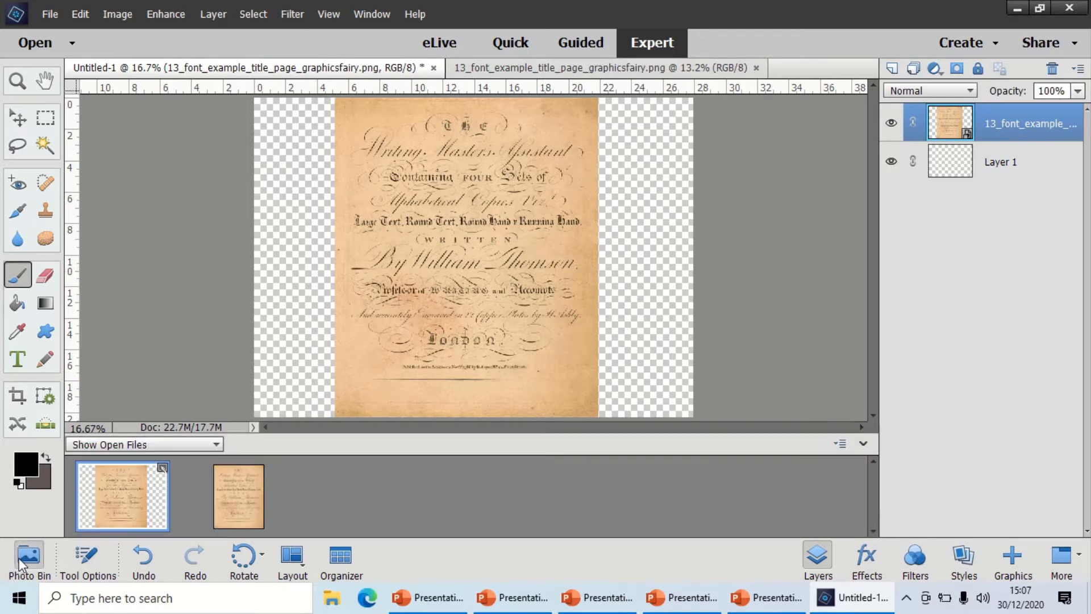
pyautogui.click(490, 272)
pyautogui.click(576, 224)
pyautogui.click(23, 554)
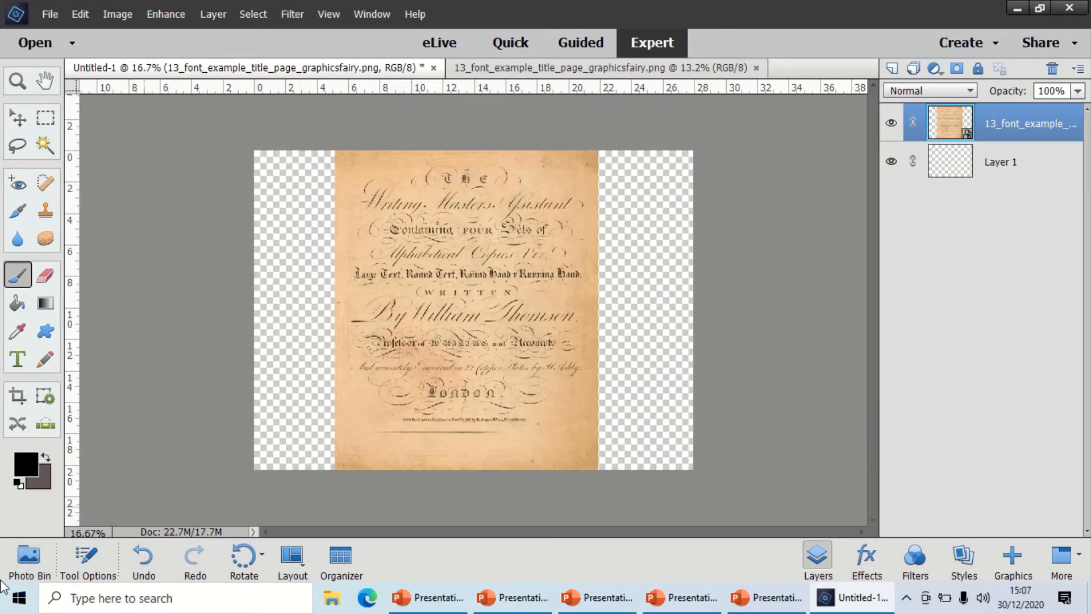
pyautogui.click(25, 560)
pyautogui.click(1001, 98)
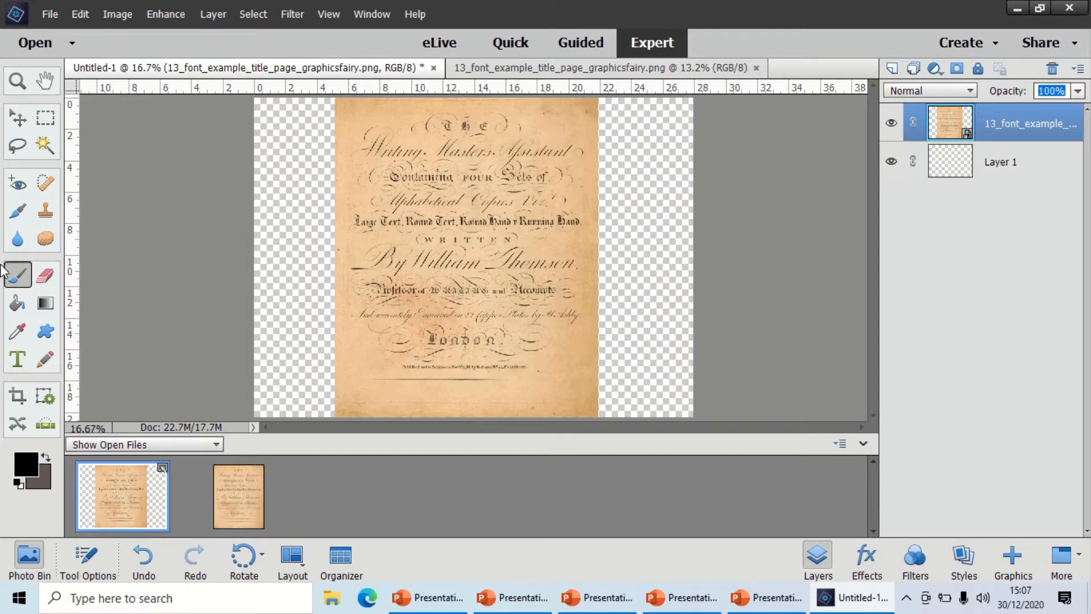
# Simplify the title page's smart layer with the Brush tool and enlarge the brush to 1355 px.
pyautogui.click(16, 275)
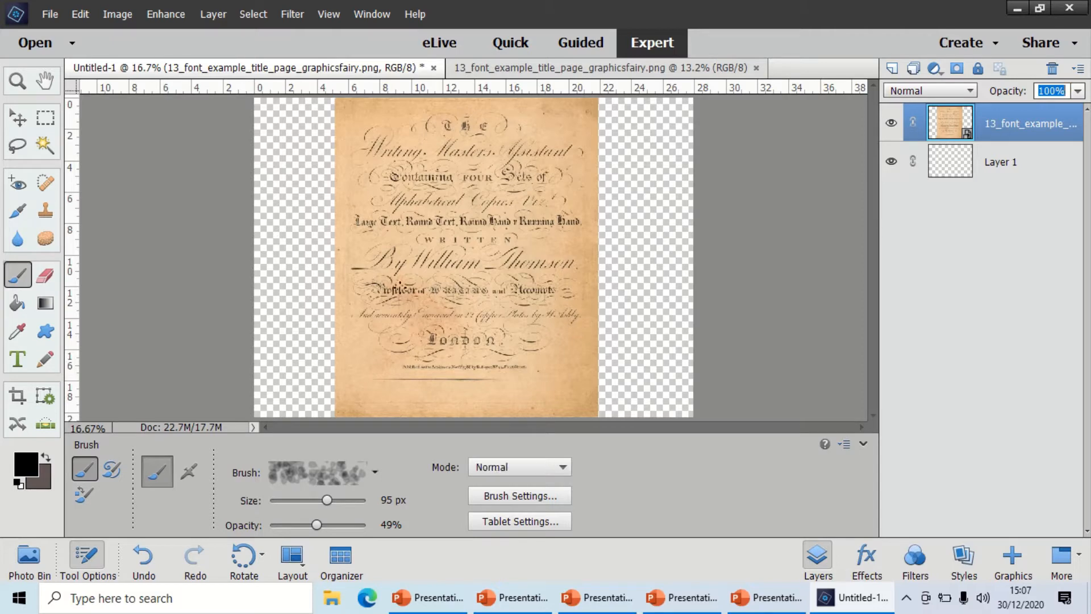
pyautogui.click(429, 306)
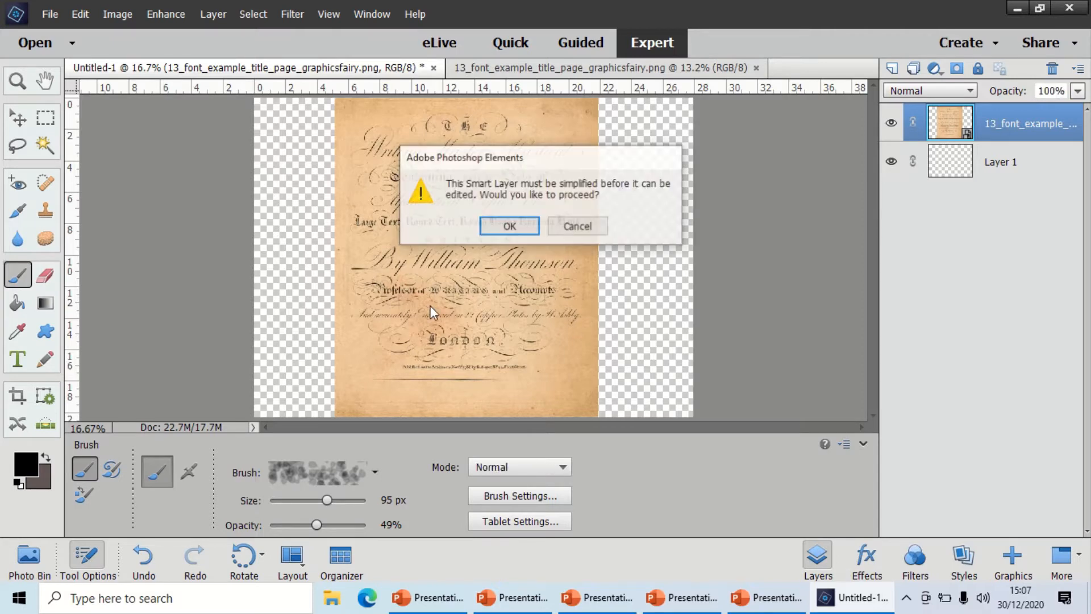
pyautogui.click(508, 226)
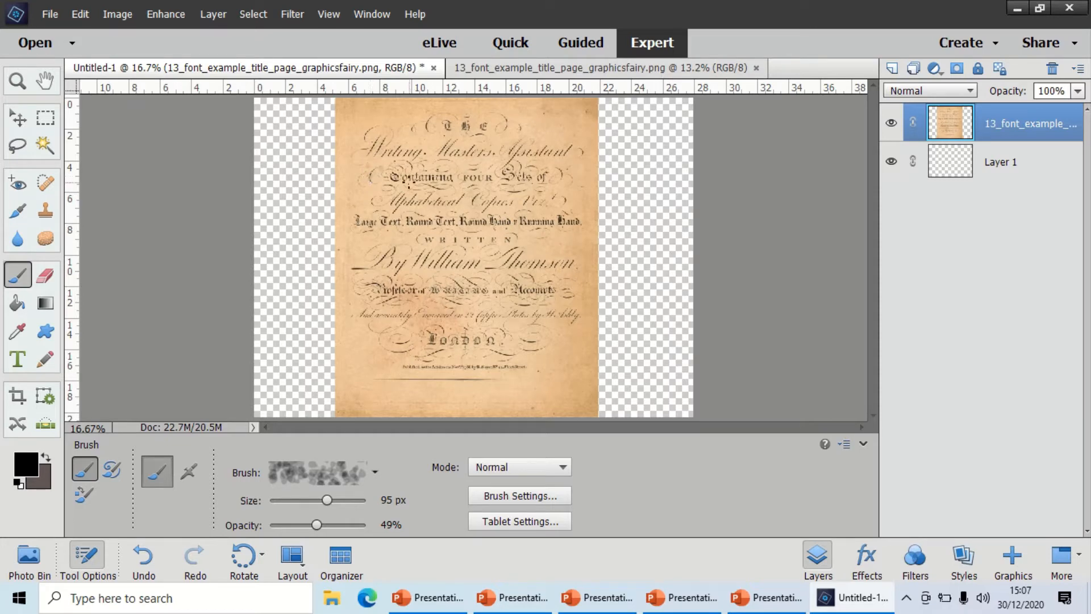
pyautogui.moveTo(327, 500); pyautogui.dragTo(349, 503)
# Stamp several large, semi-transparent black leaves across the title page with the Scattered Leaves brush.
pyautogui.click(407, 284)
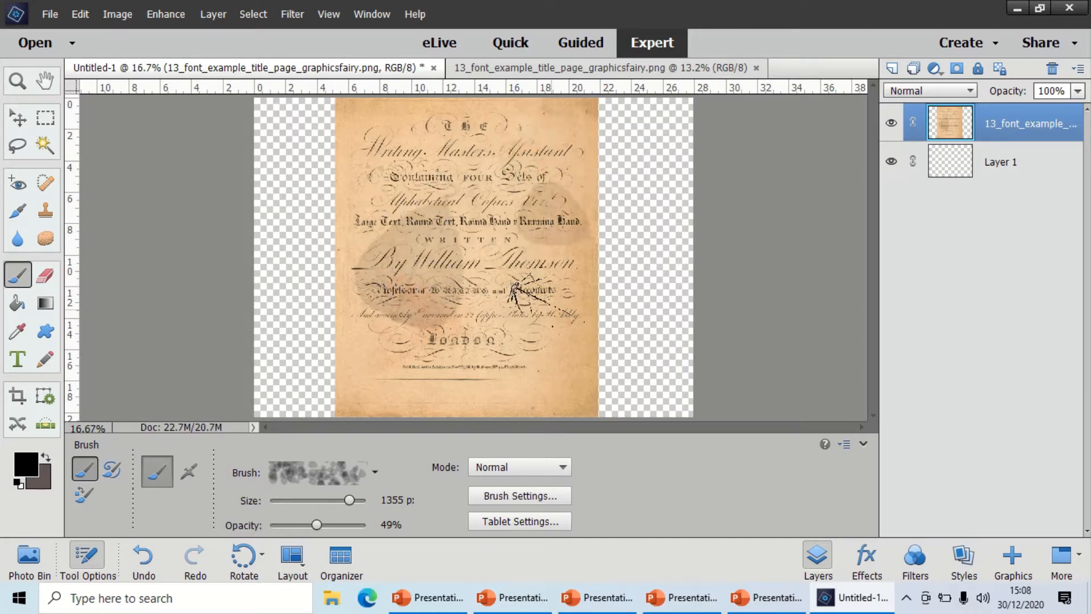
pyautogui.click(494, 239)
pyautogui.click(494, 209)
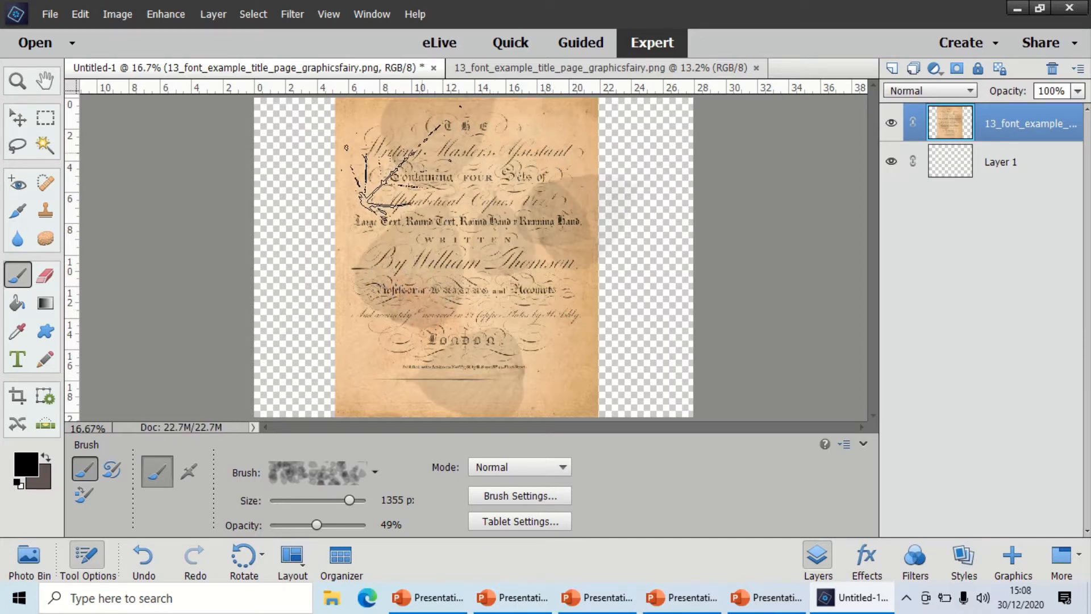
pyautogui.click(392, 180)
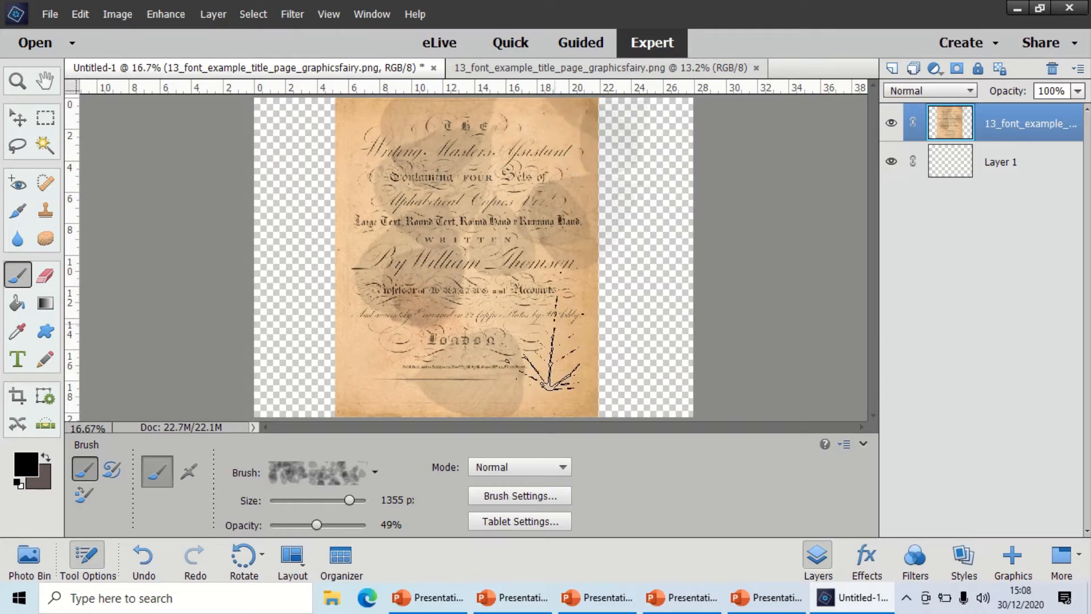
pyautogui.click(549, 387)
pyautogui.click(549, 387)
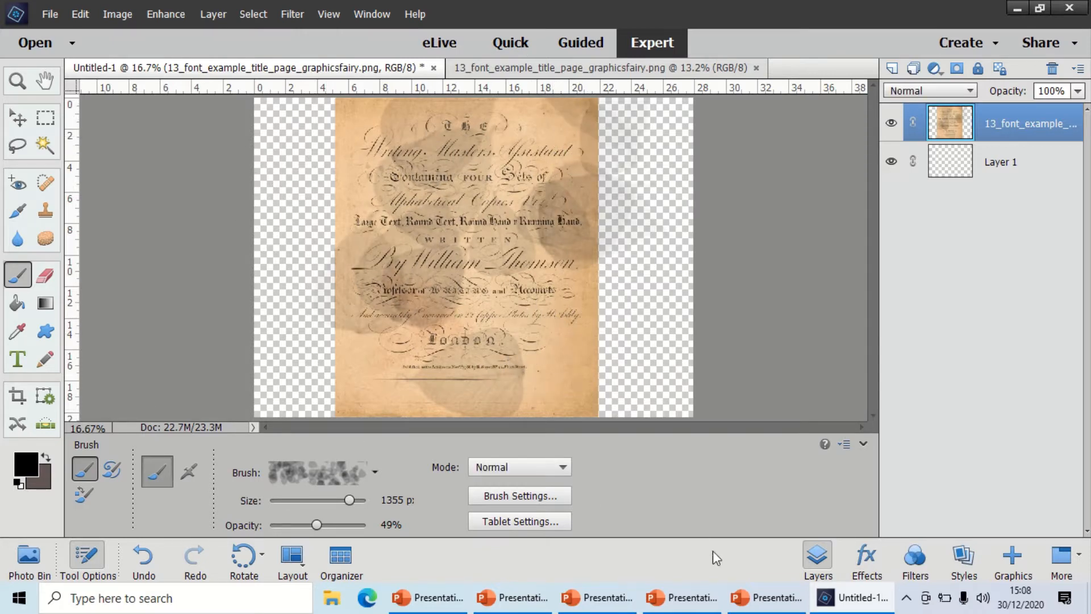
# Zoom in on the middle of the title page to 66.67% and inspect the detail of the painted leaves.
pyautogui.click(16, 82)
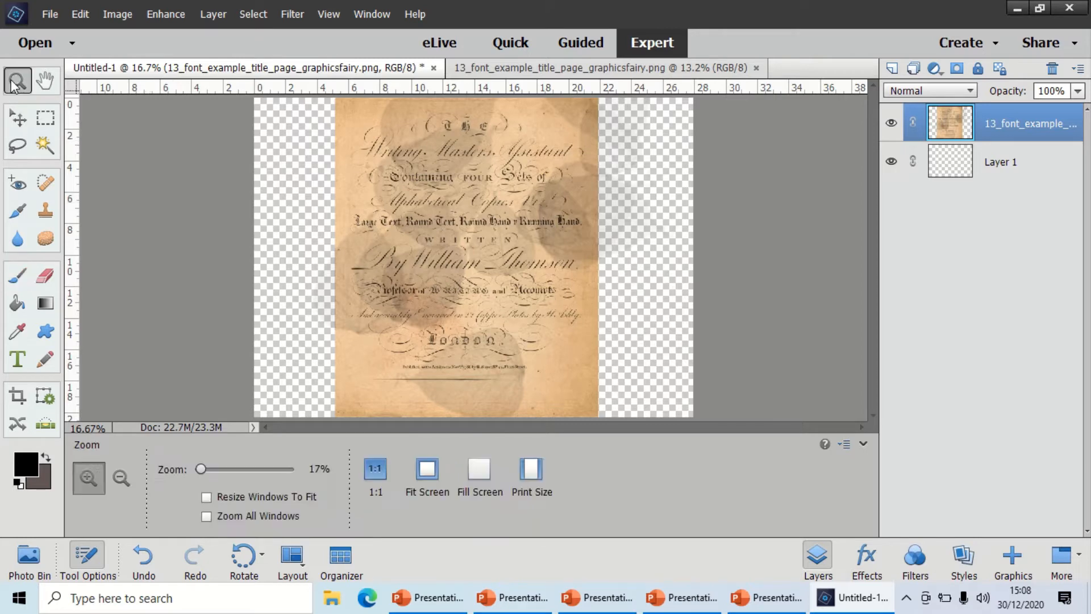
pyautogui.click(517, 273)
pyautogui.click(517, 273)
pyautogui.click(517, 272)
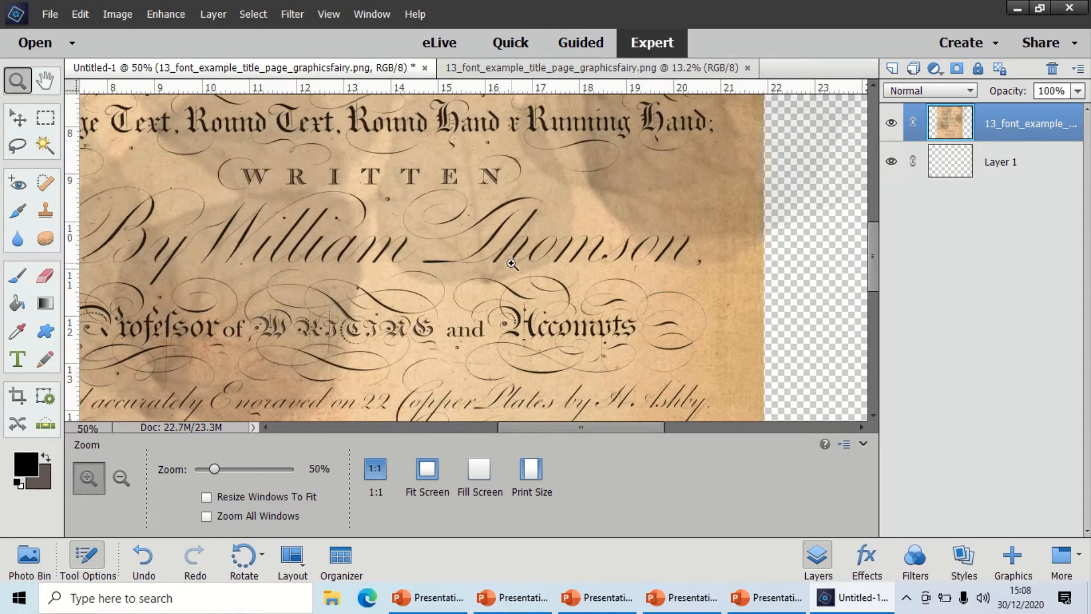
pyautogui.click(512, 263)
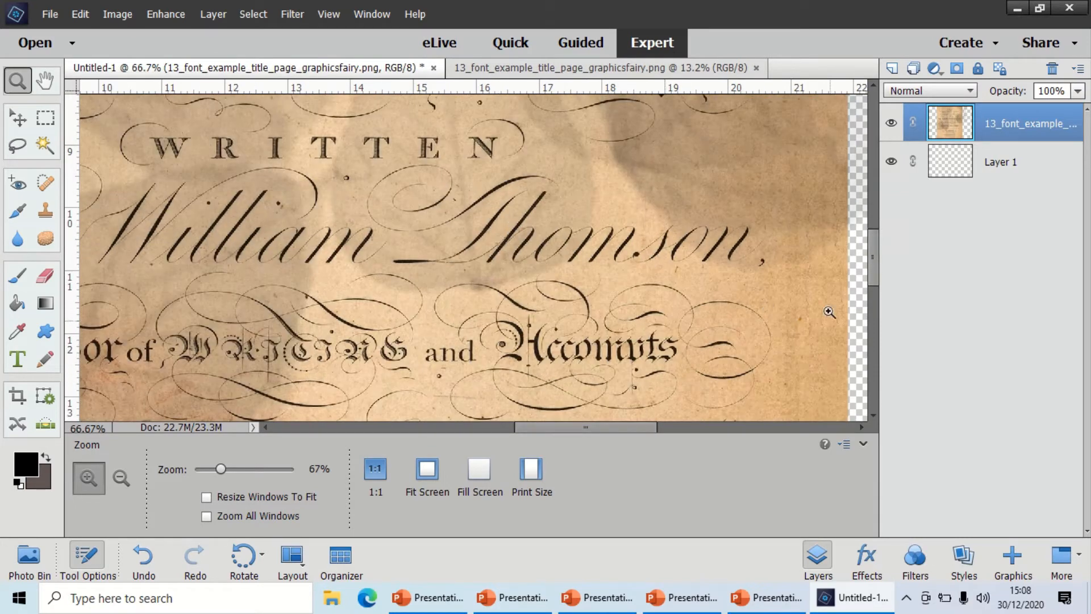
pyautogui.moveTo(878, 263); pyautogui.dragTo(875, 247)
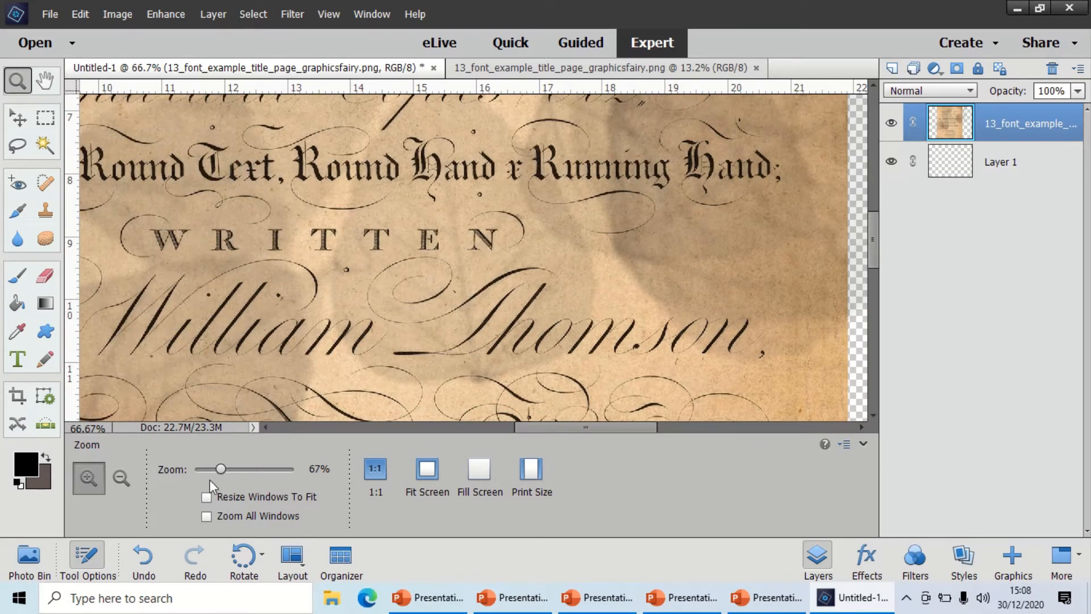
# Undo all the leaf brush strokes painted over the title page.
pyautogui.click(80, 15)
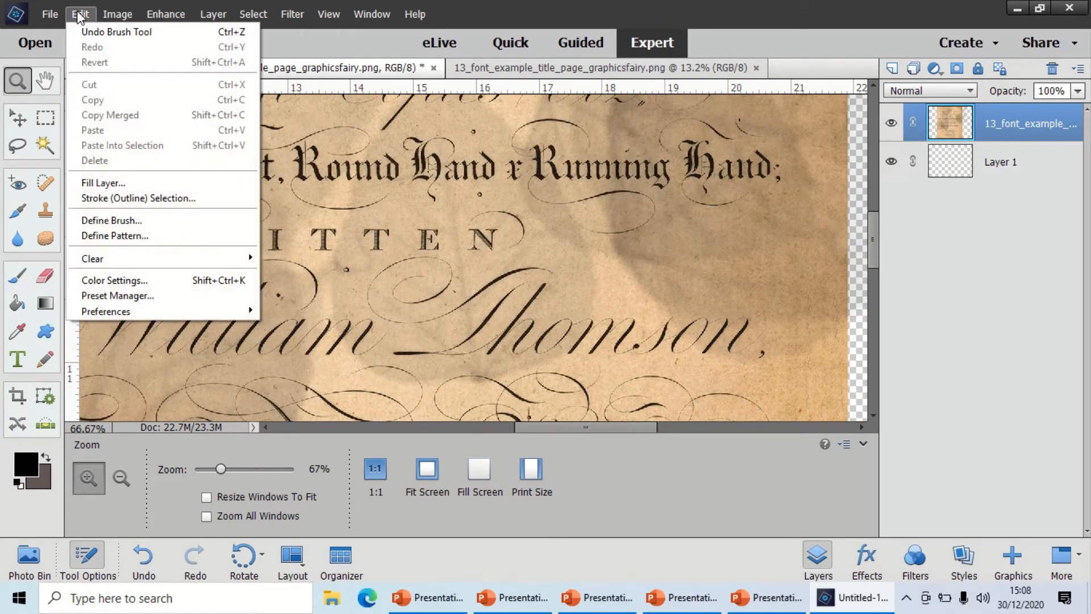
pyautogui.click(81, 16)
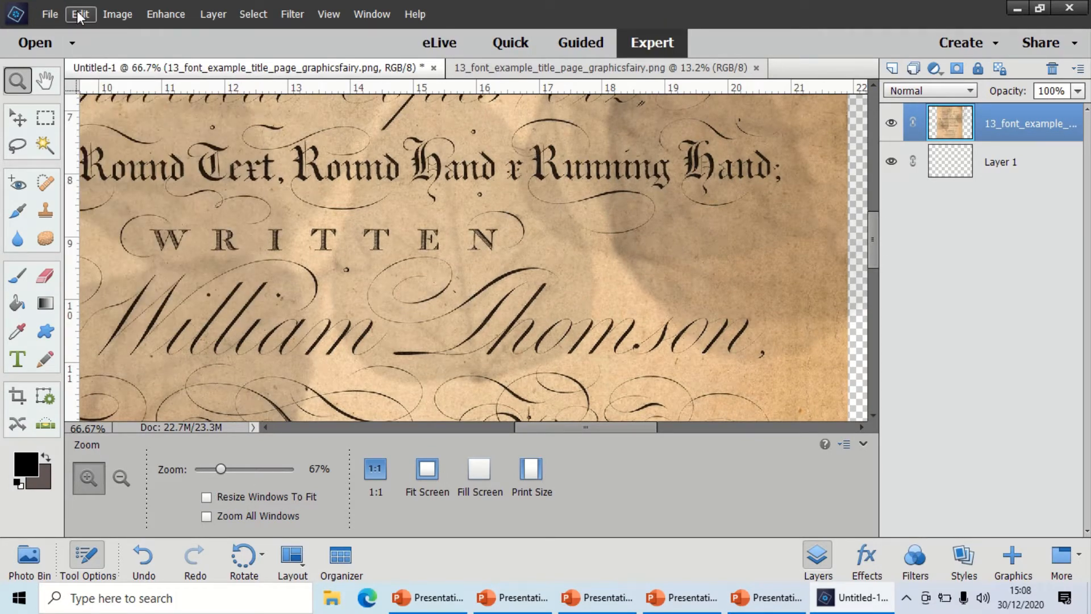
pyautogui.hotkey('ctrl', 'z')
pyautogui.hotkey('ctrl', 'z')
pyautogui.hotkey('ctrl', 'z')
pyautogui.hotkey('ctrl', 'z')
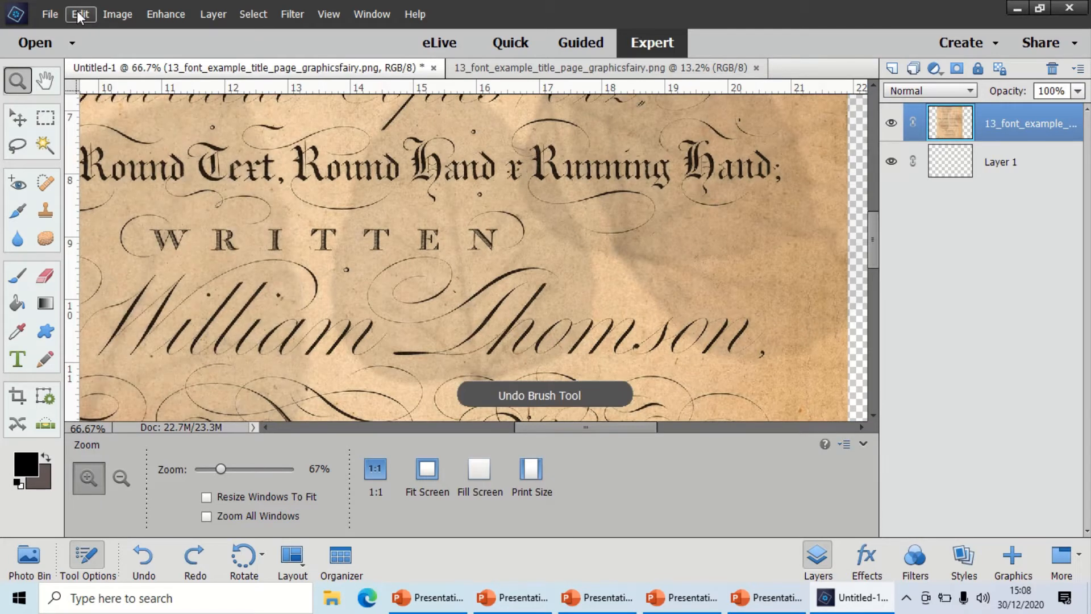
pyautogui.hotkey('ctrl', 'z')
pyautogui.hotkey('ctrl', 'z')
pyautogui.hotkey('ctrl', 'z')
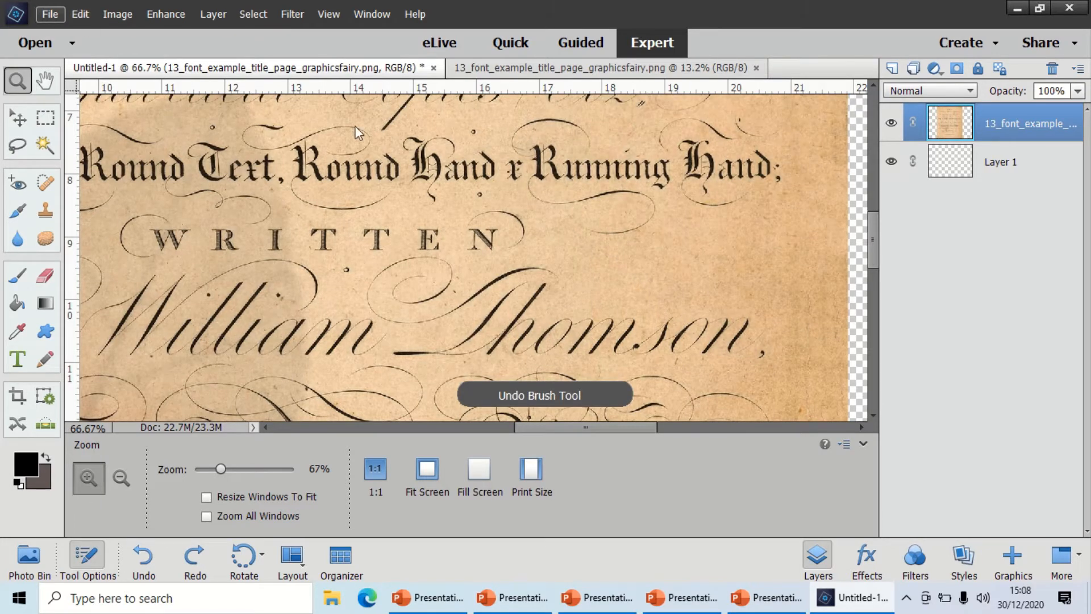
pyautogui.keyDown('alt'); pyautogui.click(458, 184); pyautogui.keyUp('alt')
pyautogui.keyDown('alt'); pyautogui.click(458, 183); pyautogui.keyUp('alt')
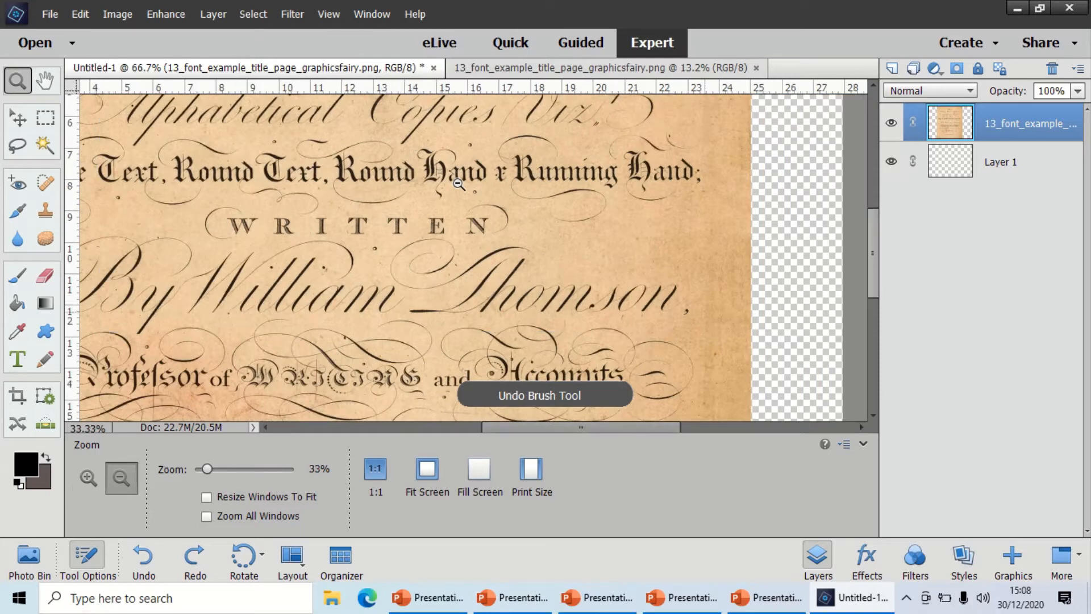
# Zoom out to 25% and choose the 74 px scattered maple leaf preset from Default Brushes for the Brush tool.
pyautogui.keyDown('alt'); pyautogui.click(458, 183); pyautogui.keyUp('alt')
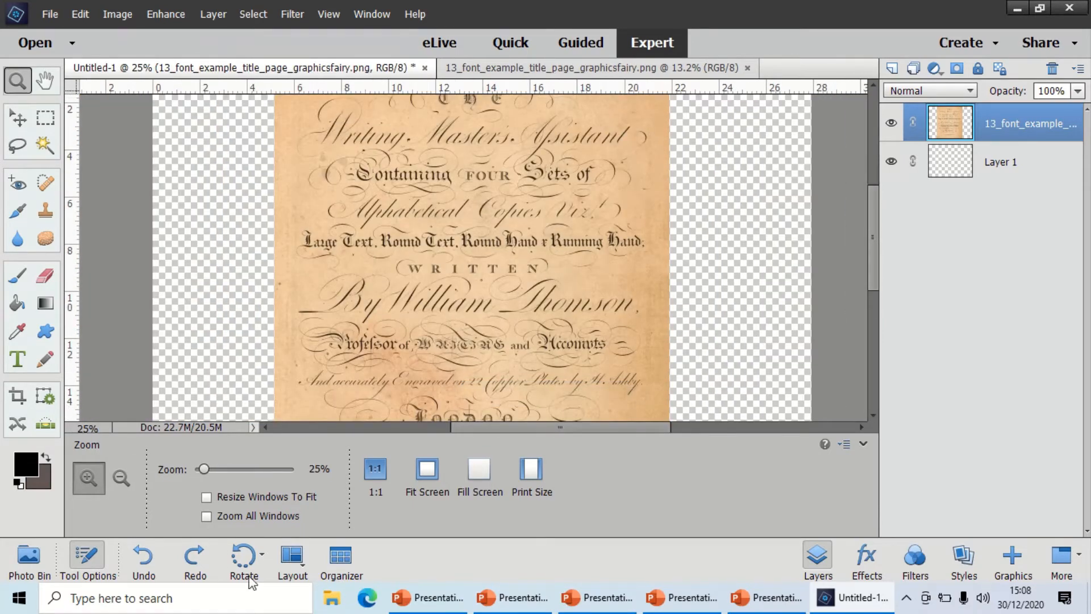
pyautogui.click(17, 275)
pyautogui.click(351, 478)
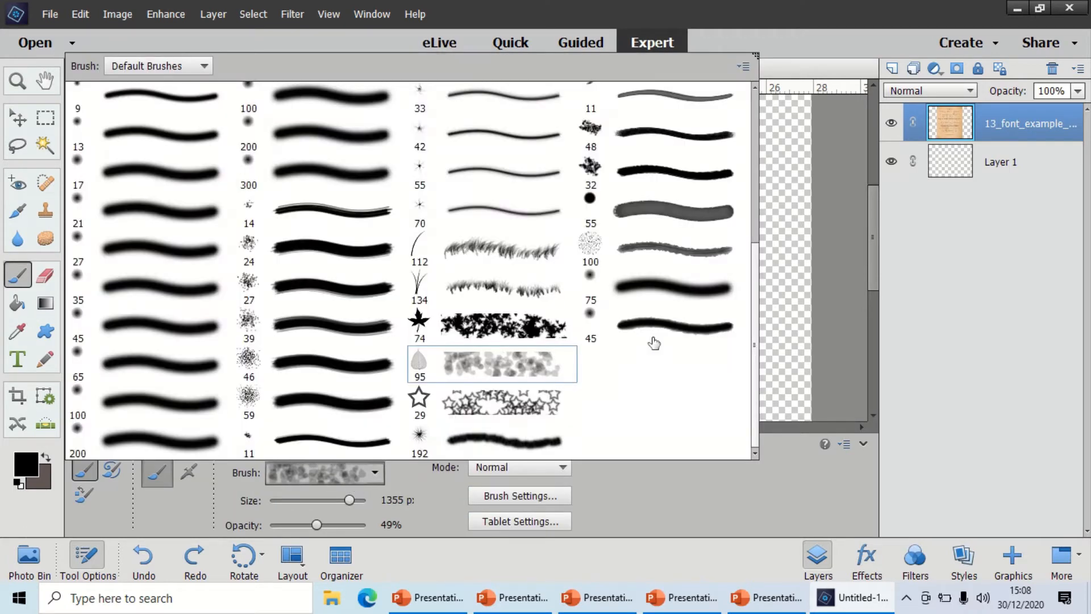
pyautogui.click(532, 322)
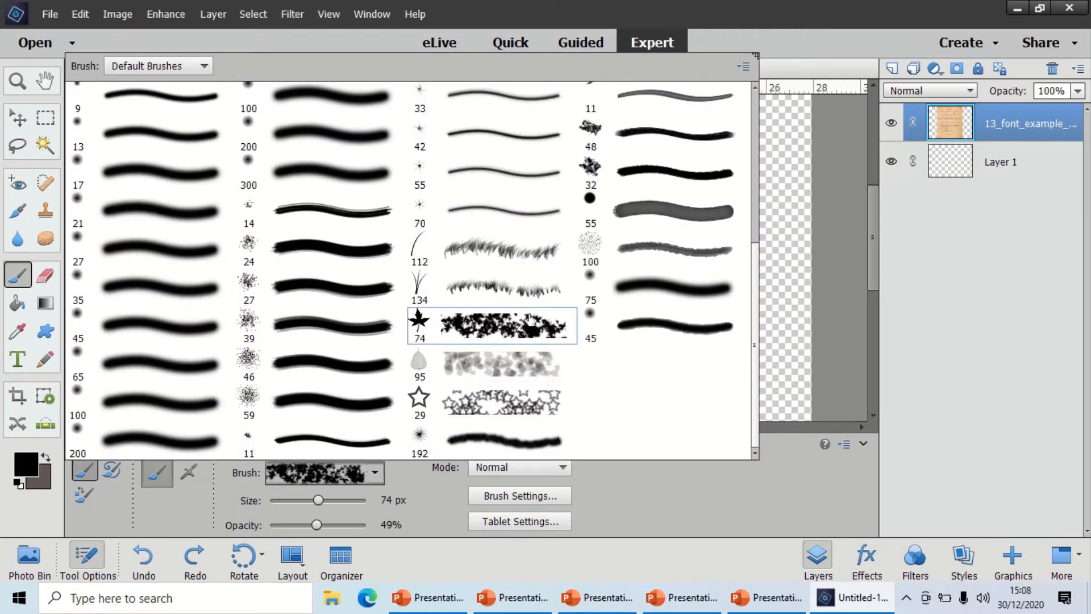
pyautogui.click(697, 474)
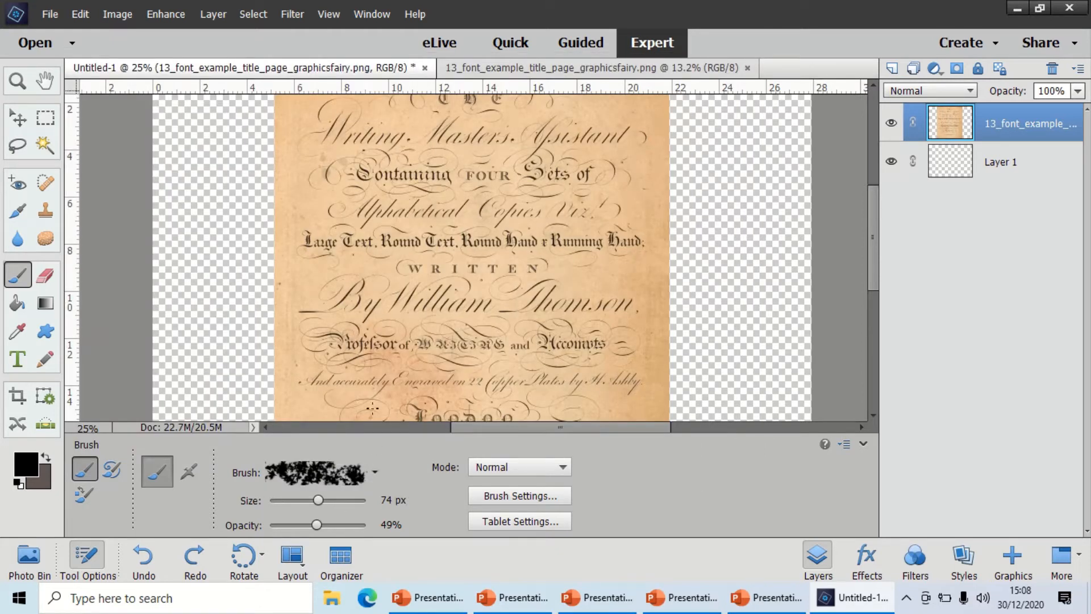
# Enlarge the brush to 286 px and scatter semi-transparent black maple leaves across the title page.
pyautogui.click(425, 279)
pyautogui.moveTo(325, 499); pyautogui.dragTo(334, 500)
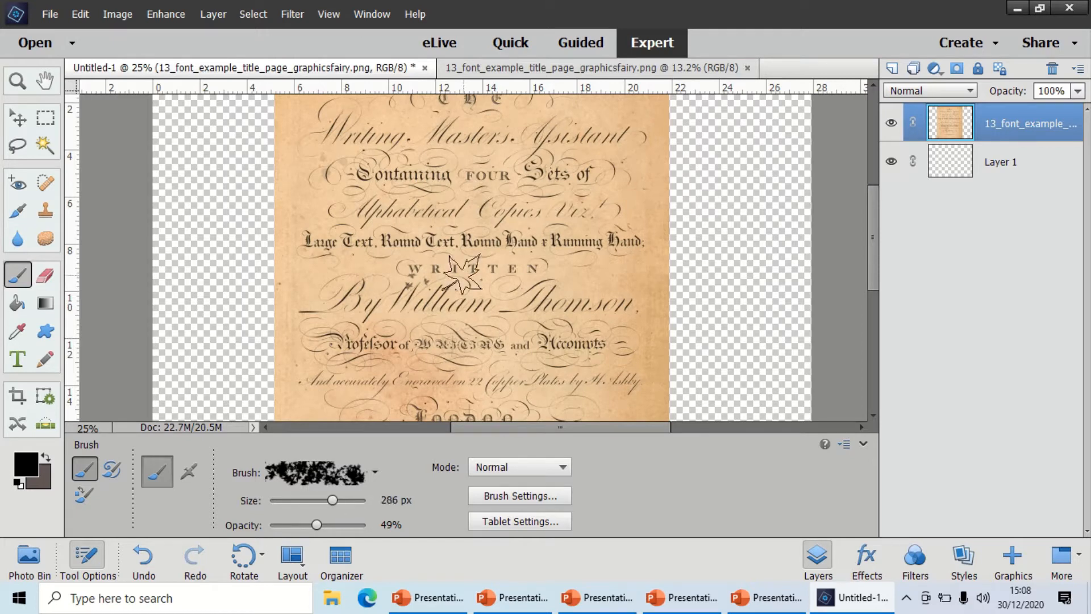
pyautogui.click(464, 274)
pyautogui.click(527, 273)
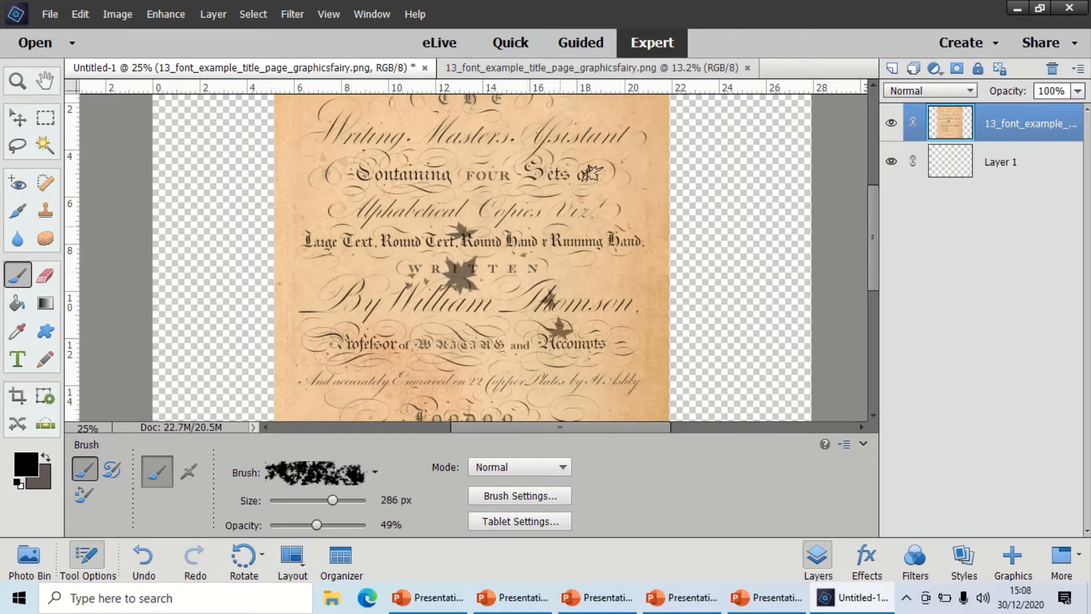
pyautogui.click(582, 175)
pyautogui.click(603, 244)
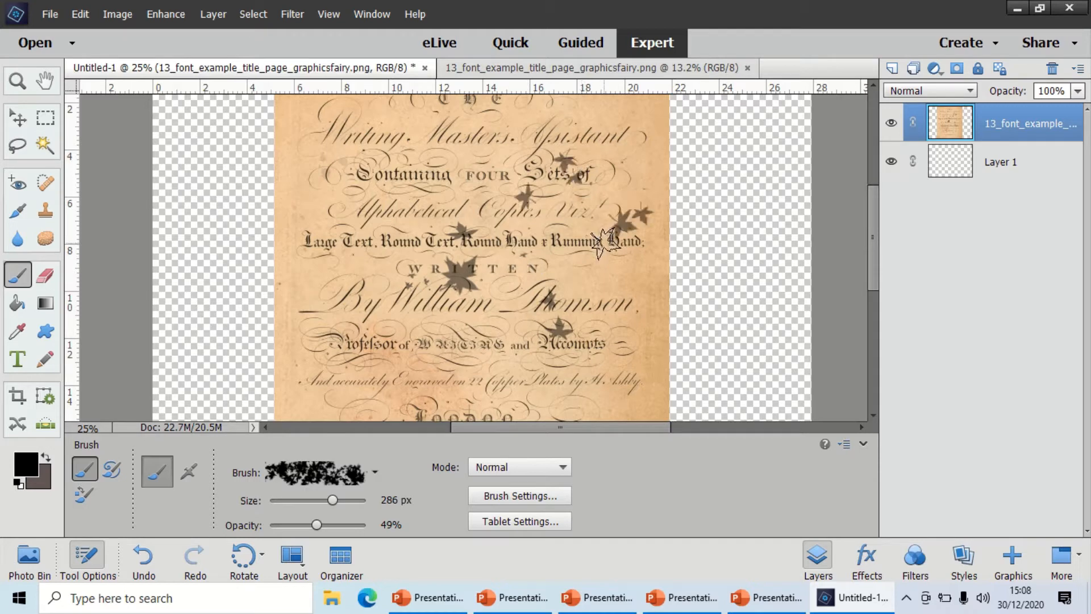
pyautogui.click(354, 335)
pyautogui.click(360, 219)
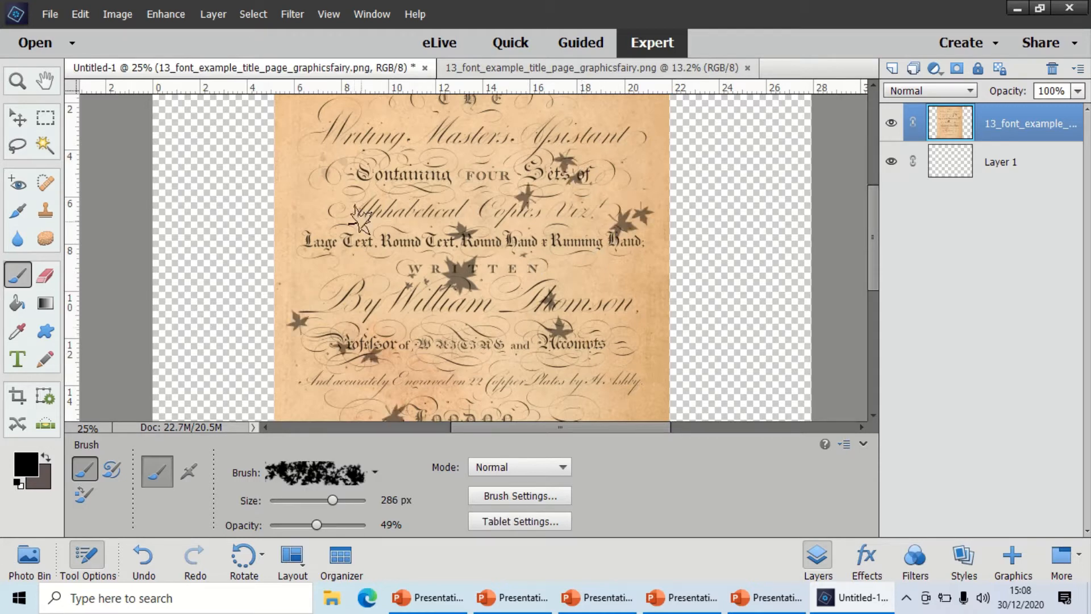
pyautogui.click(437, 163)
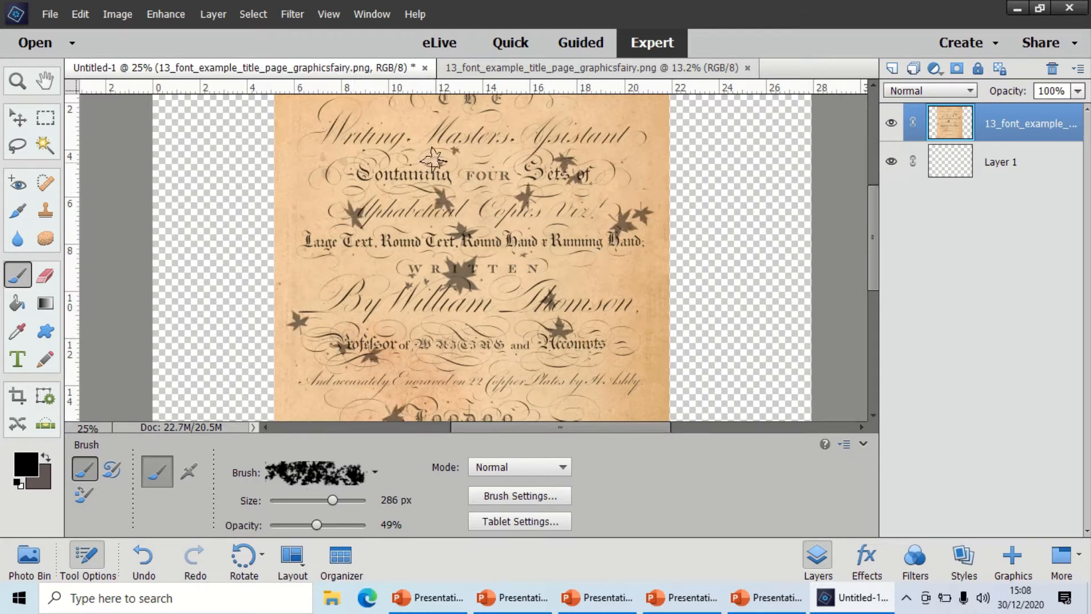
pyautogui.click(398, 109)
pyautogui.click(625, 157)
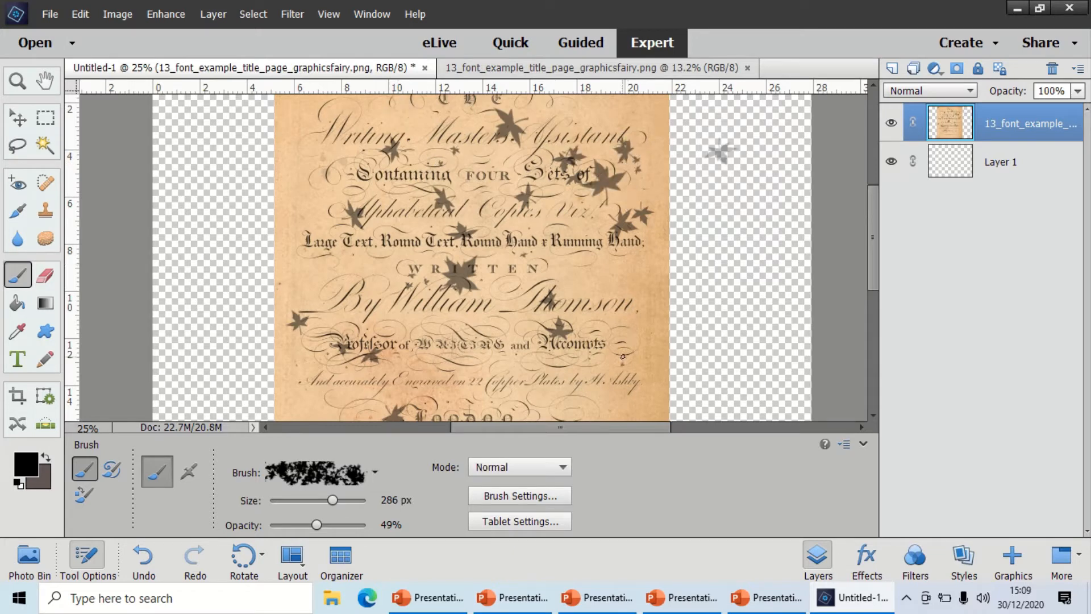
pyautogui.click(533, 372)
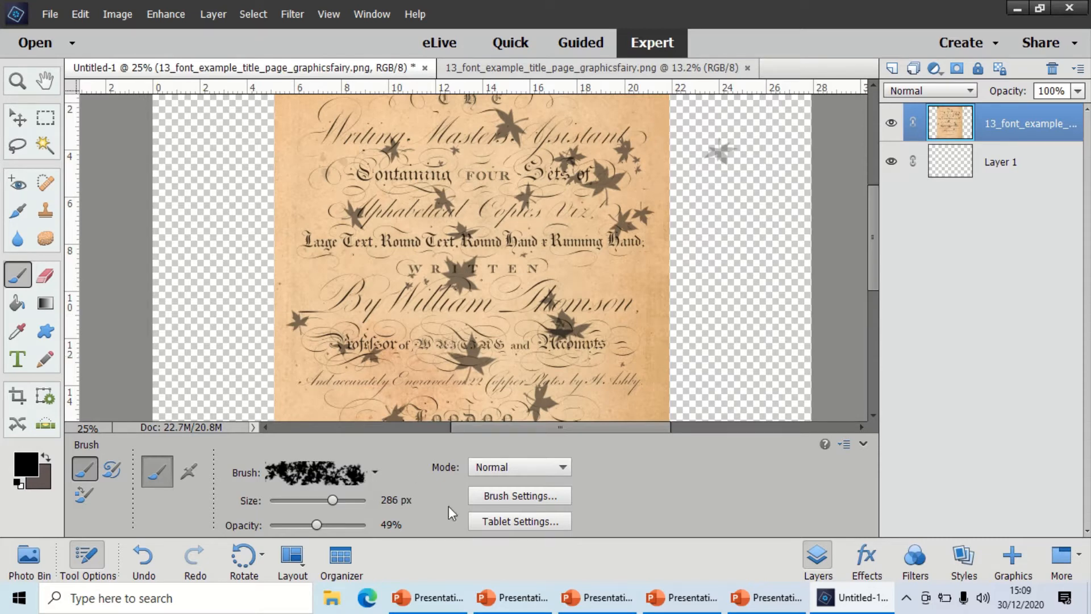
# Display the Assorted Brushes presets and switch the brush library to Dry Media Brushes.
pyautogui.click(372, 473)
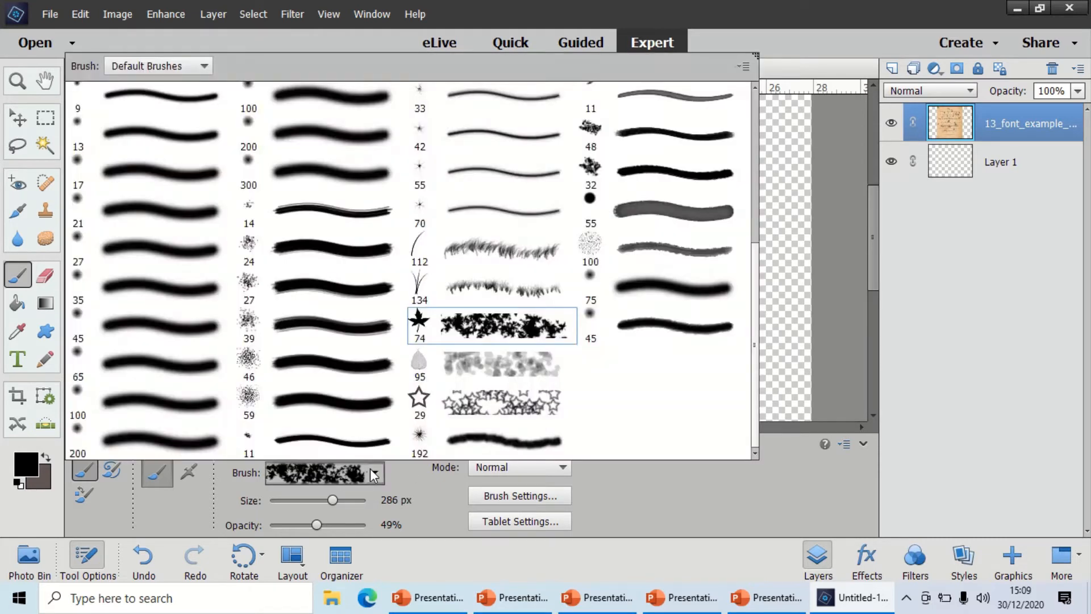
pyautogui.click(184, 68)
pyautogui.click(179, 111)
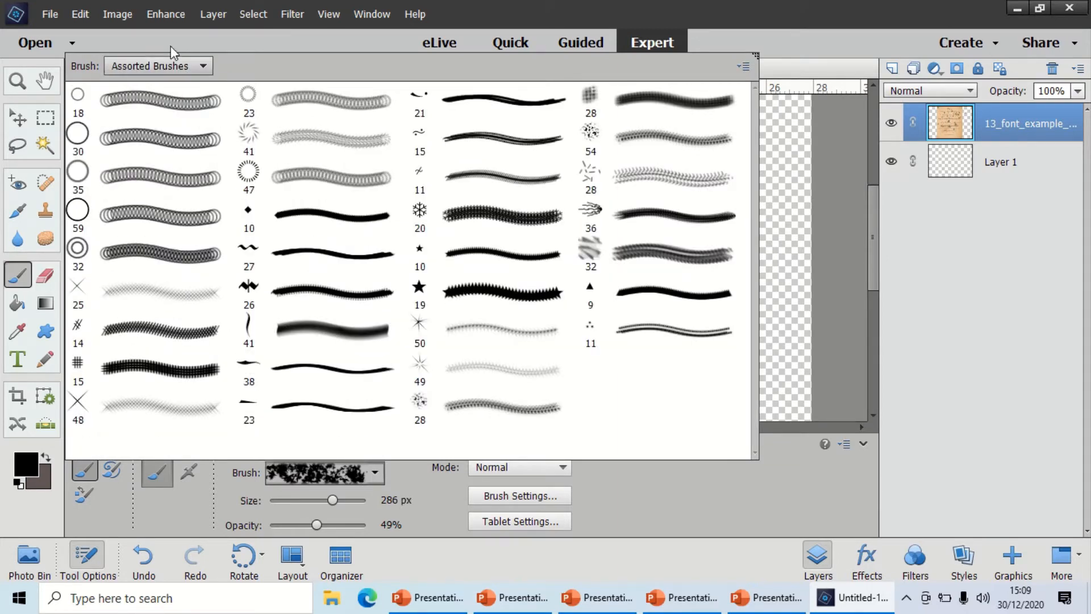
pyautogui.click(188, 66)
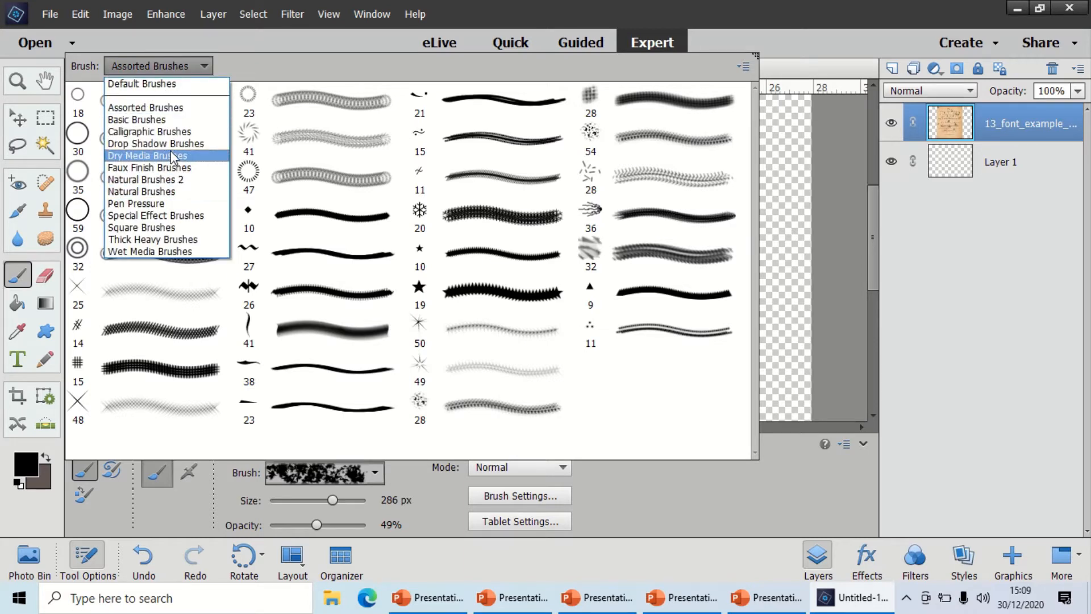
pyautogui.click(170, 152)
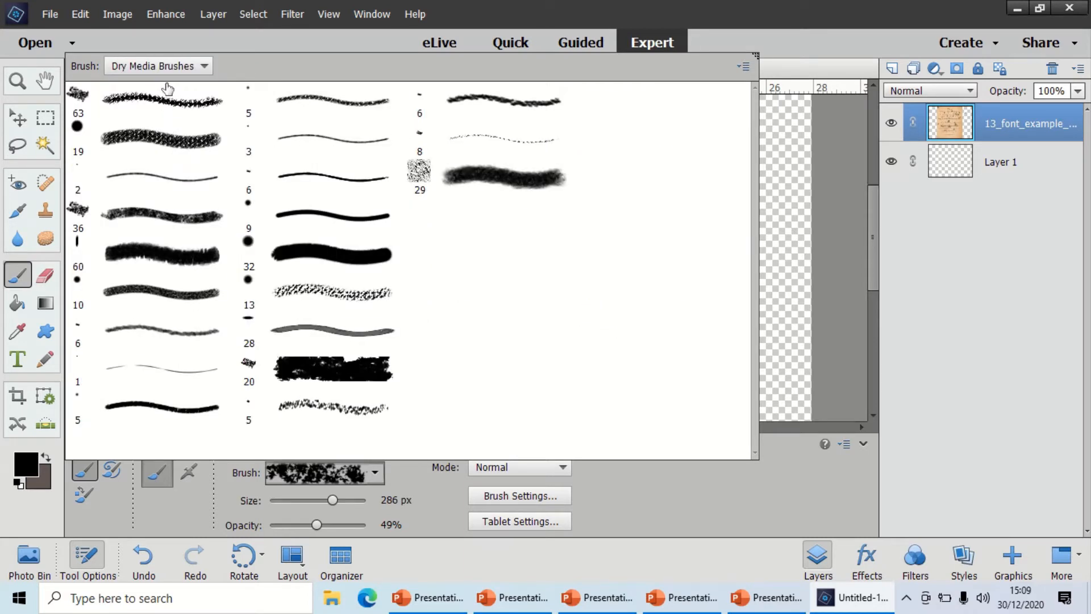
# Select the textured 19 px dry media brush, set its size to 43 px and scribble diagonally across the middle of the title page.
pyautogui.click(165, 131)
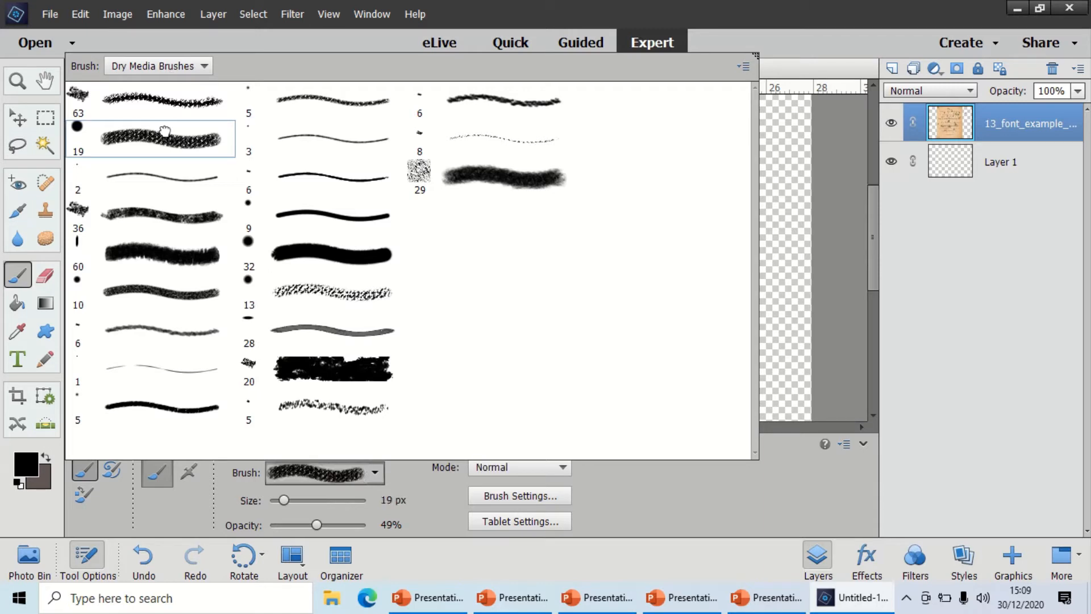
pyautogui.click(684, 492)
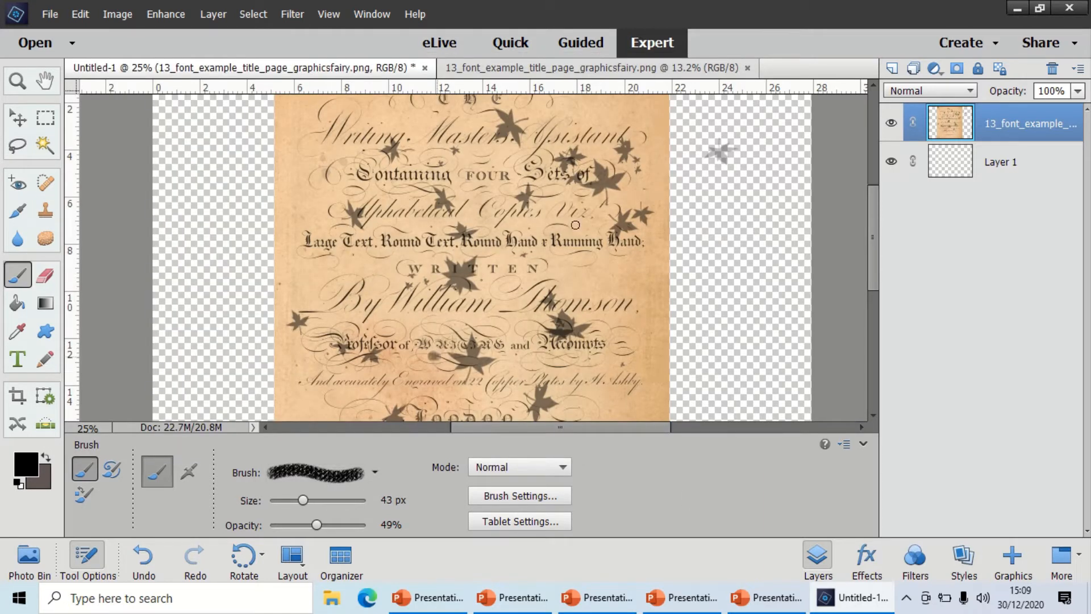
pyautogui.moveTo(571, 220)
pyautogui.mouseDown()
pyautogui.moveTo(290, 354)
pyautogui.moveTo(496, 218)
pyautogui.moveTo(326, 311)
pyautogui.moveTo(541, 205)
pyautogui.moveTo(506, 222)
pyautogui.moveTo(453, 307)
pyautogui.moveTo(526, 254)
pyautogui.moveTo(429, 329)
pyautogui.mouseUp()
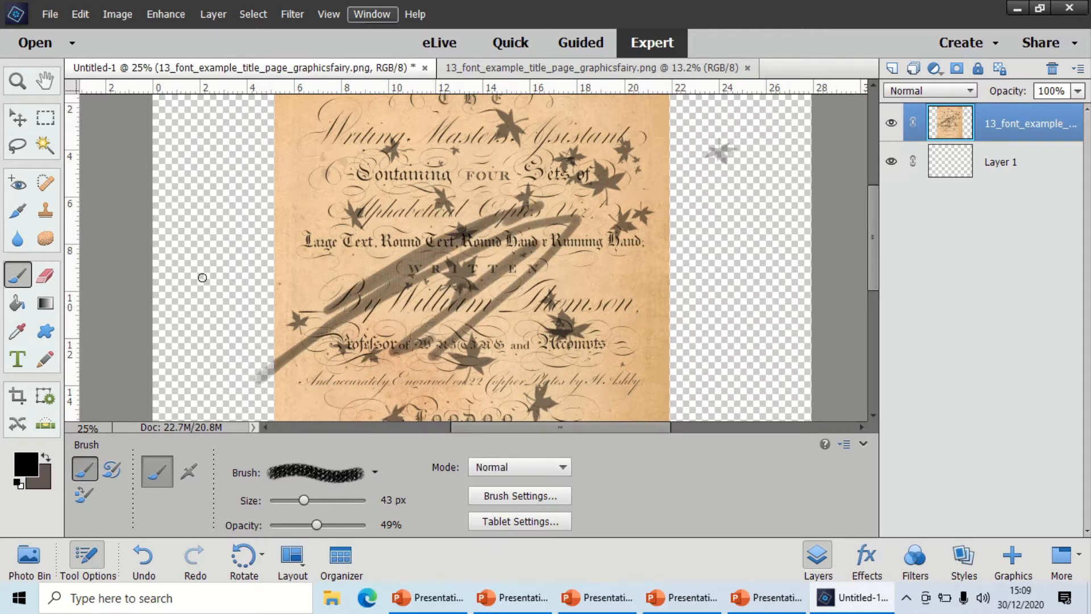
# Choose the 39 px smiley face preset from the Pen Pressure brushes and set its size to 87 px.
pyautogui.click(301, 481)
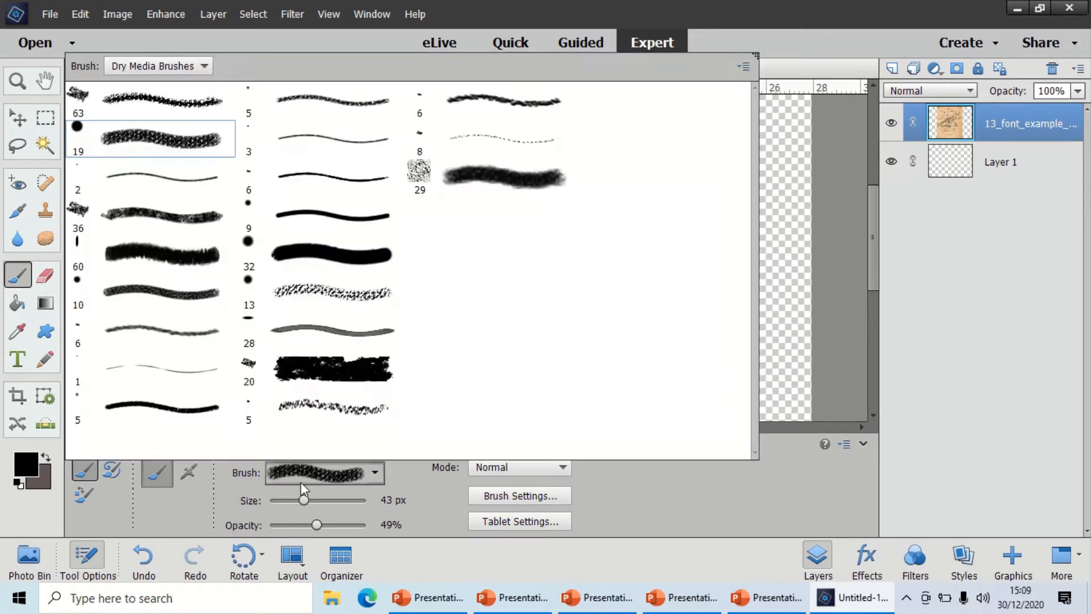
pyautogui.click(162, 65)
pyautogui.click(166, 203)
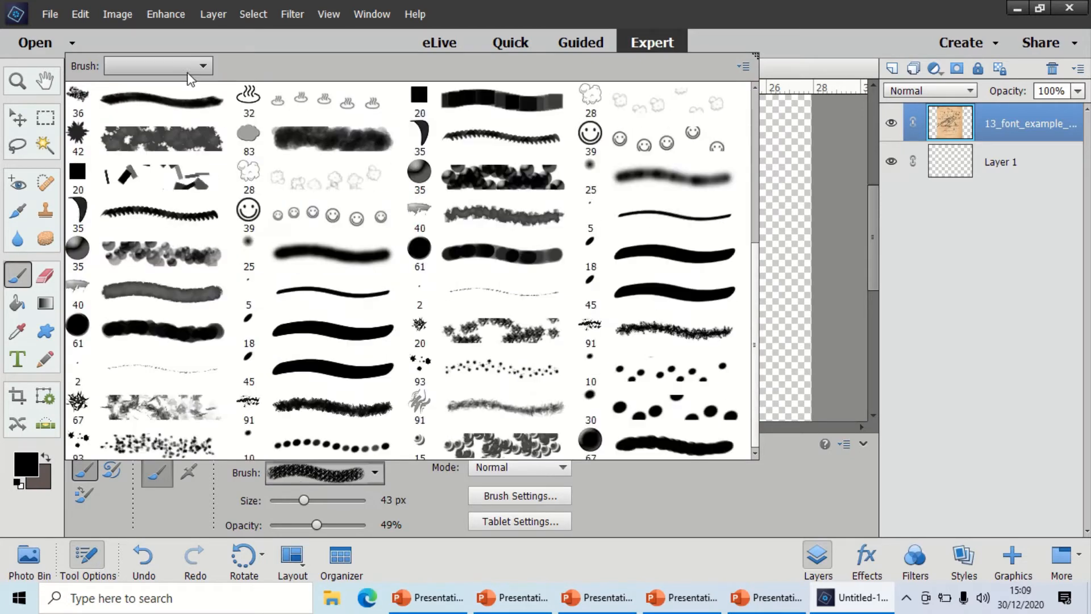
pyautogui.click(285, 206)
pyautogui.click(683, 469)
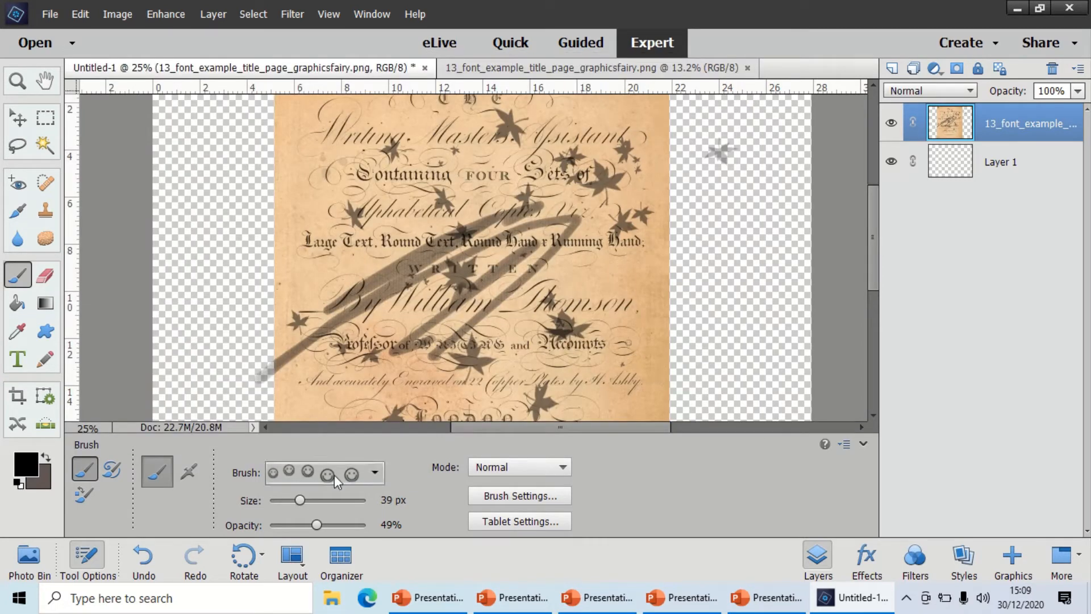
pyautogui.click(323, 500)
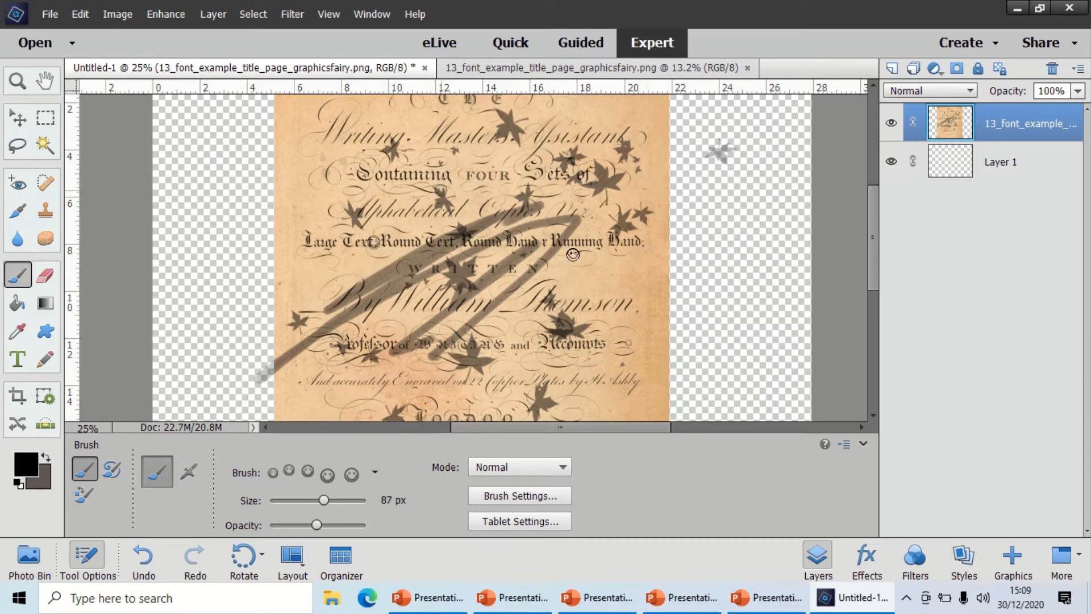
# Stamp a vertical column of four smiley faces along the lower right edge of the title page.
pyautogui.click(650, 374)
pyautogui.click(650, 346)
pyautogui.click(649, 319)
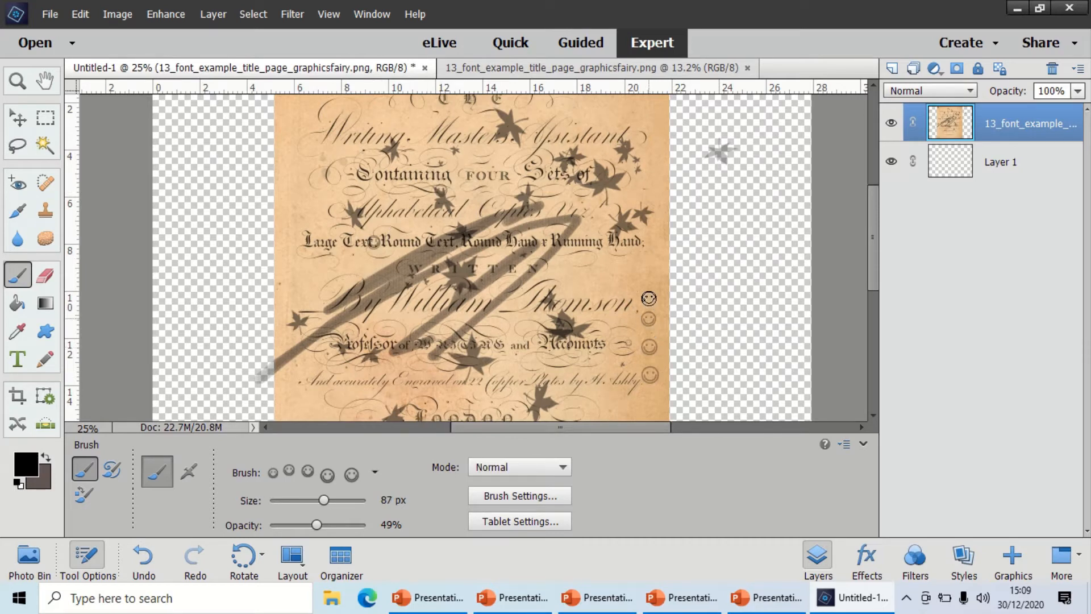
pyautogui.click(648, 296)
# Close the painted Untitled-1 document without saving its changes.
pyautogui.click(59, 17)
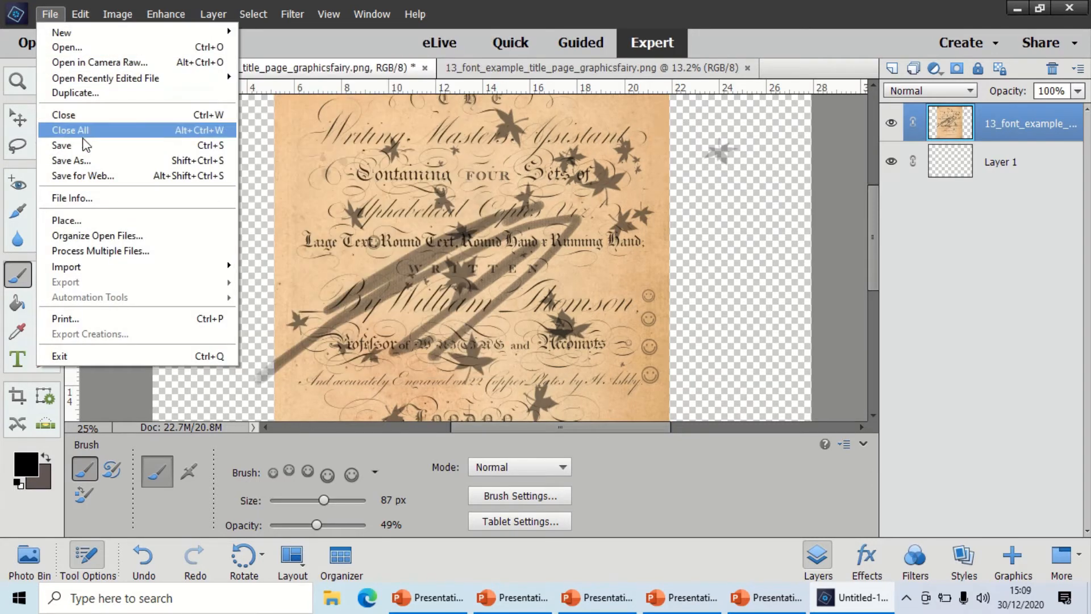
pyautogui.click(83, 114)
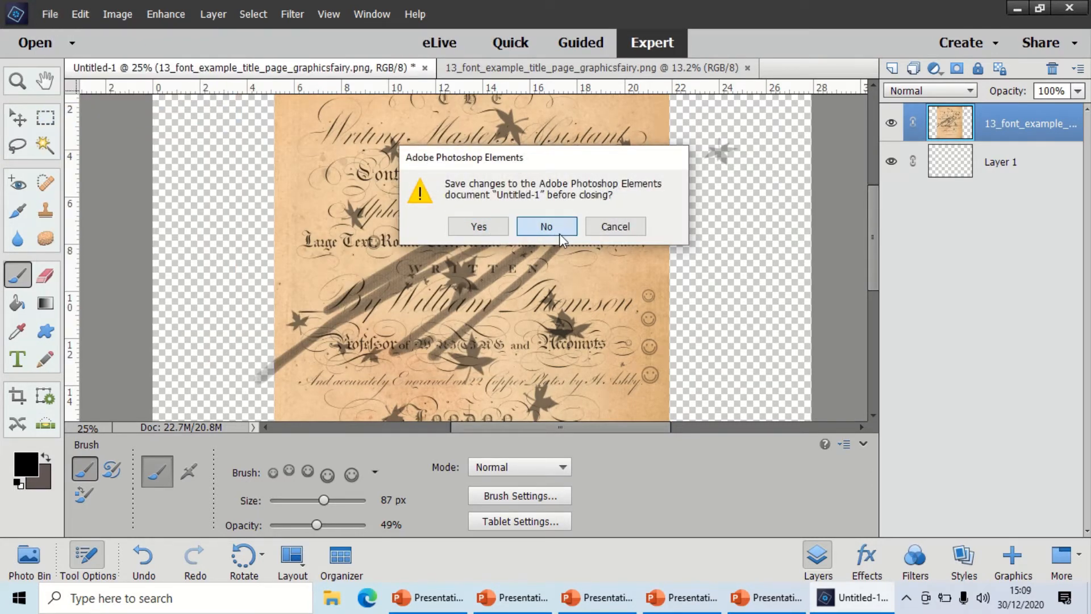
pyautogui.click(560, 233)
# Create a blank transparent 11 x 8 inch RGB document at 300 pixels/inch and place the open title page image in it.
pyautogui.click(59, 13)
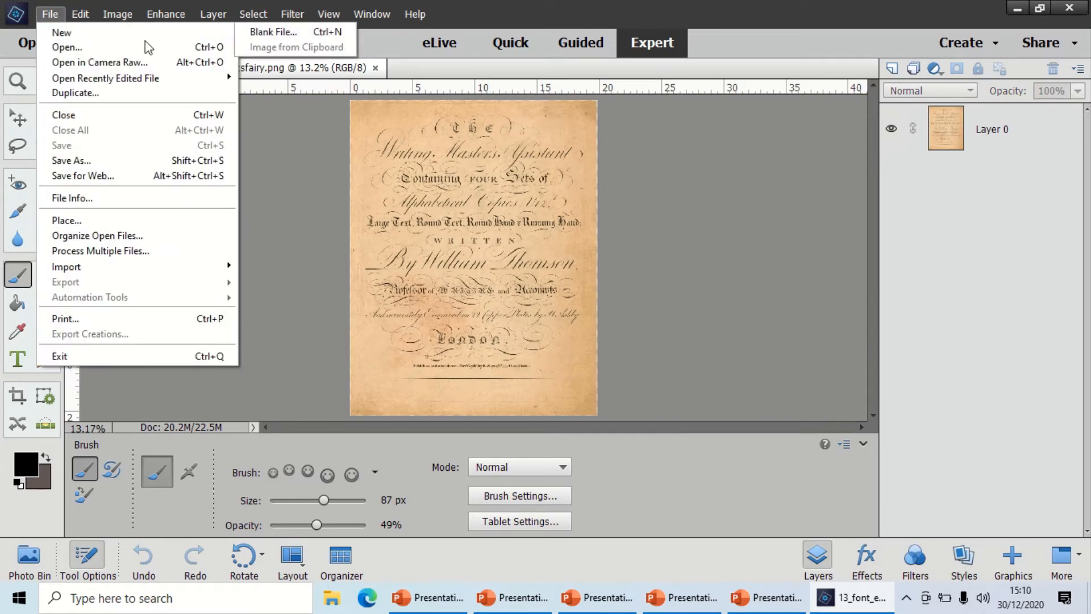
pyautogui.click(255, 34)
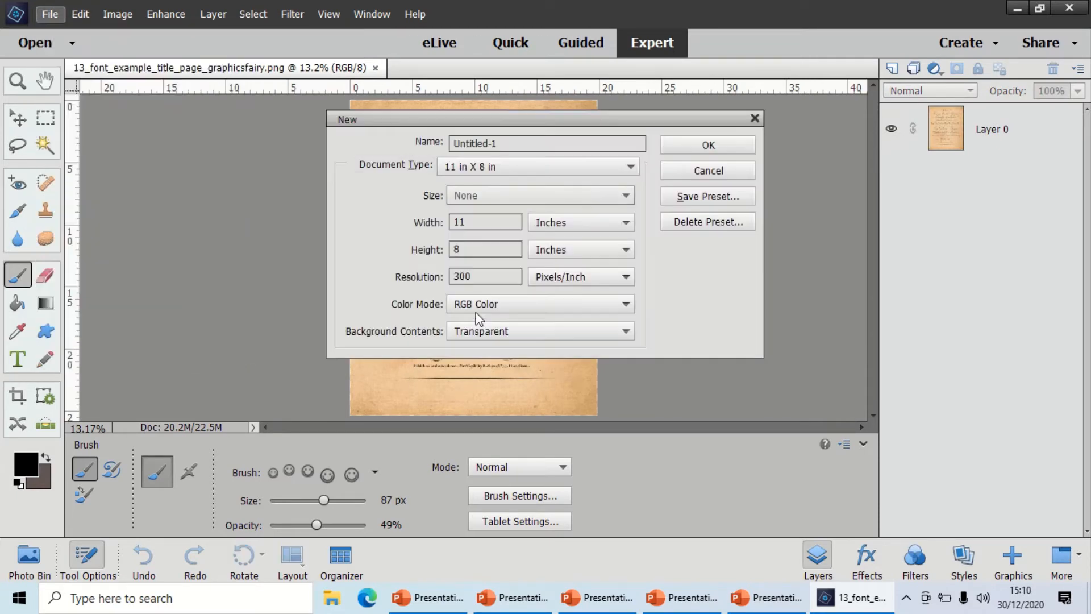
pyautogui.click(705, 144)
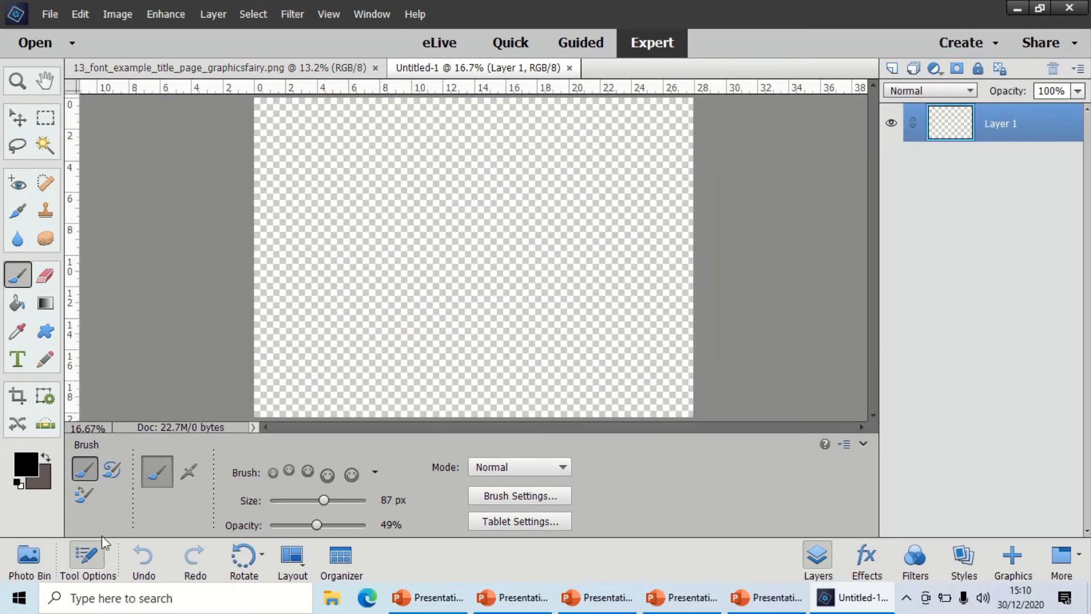
pyautogui.click(16, 575)
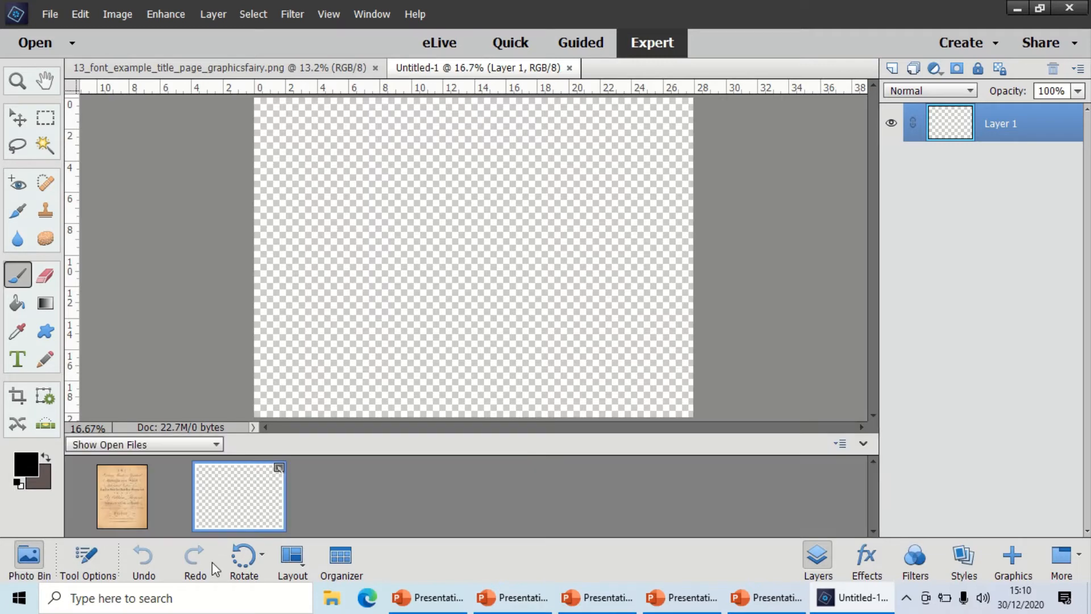
pyautogui.moveTo(118, 508); pyautogui.dragTo(476, 187)
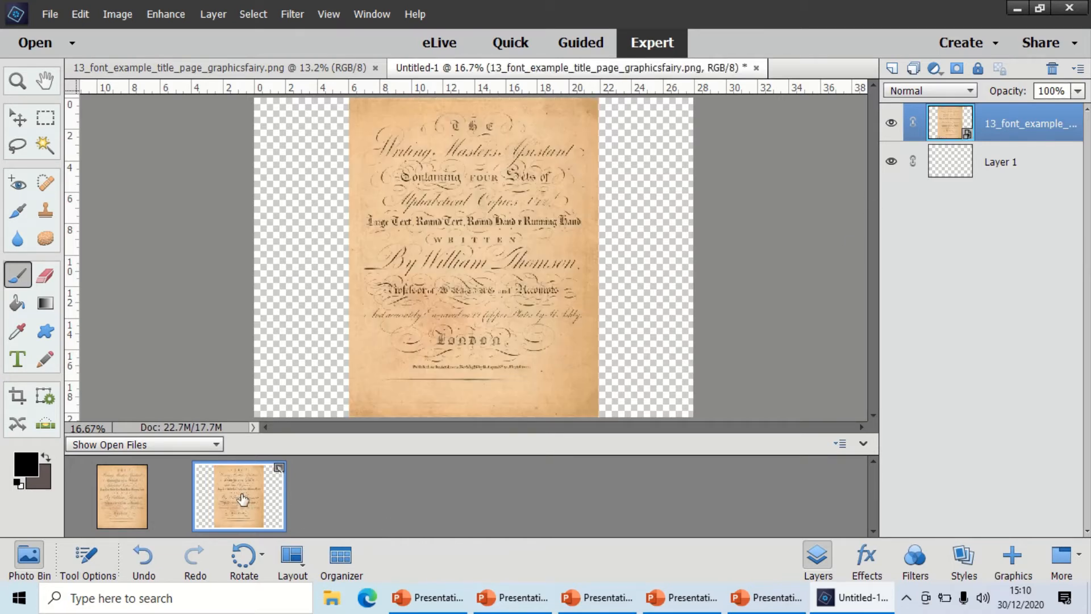
# Load the butterflies_brush_set_graphicsfairy ABR file into the Brush tool's presets, starting from the Default Brushes library.
pyautogui.click(25, 275)
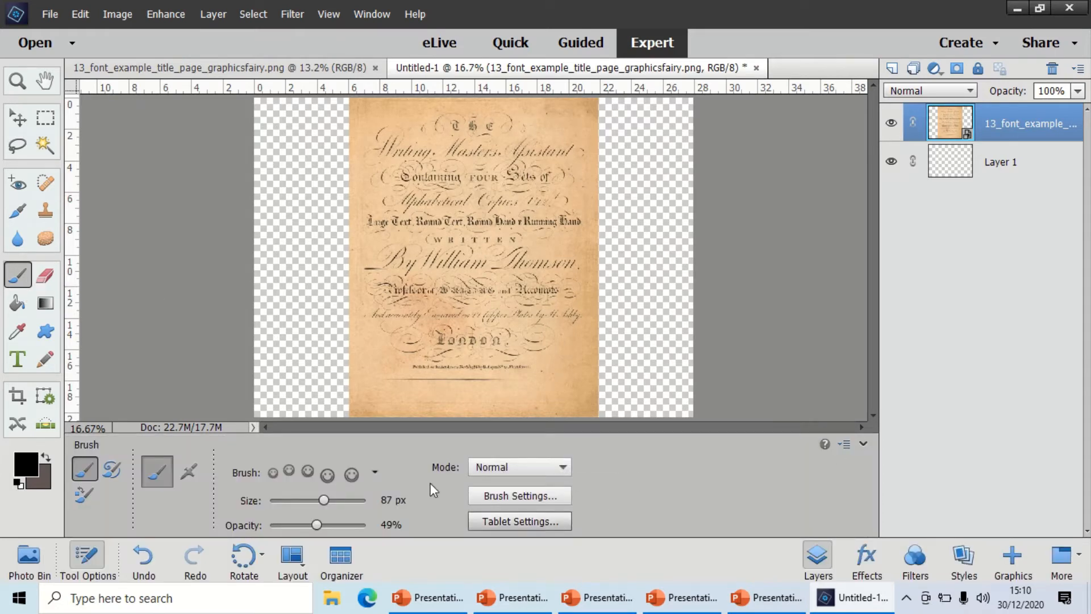
pyautogui.click(299, 471)
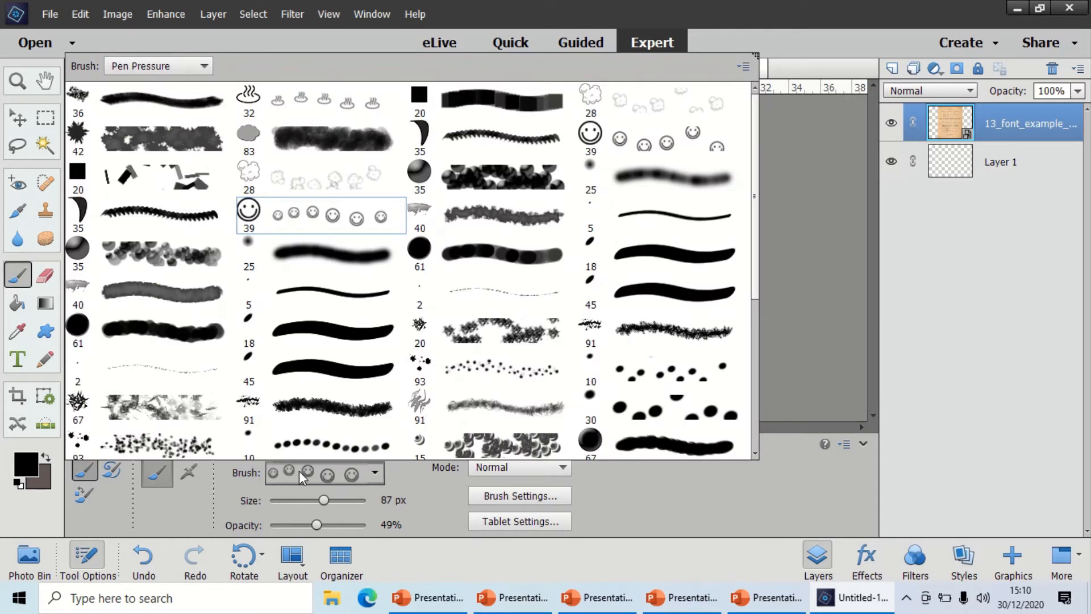
pyautogui.click(209, 67)
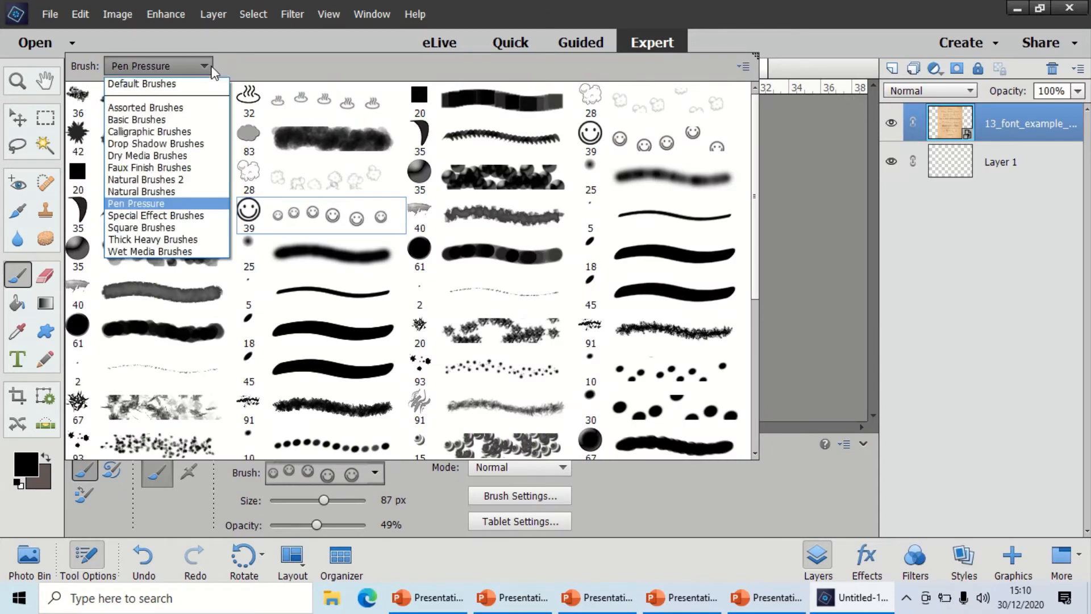
pyautogui.click(206, 84)
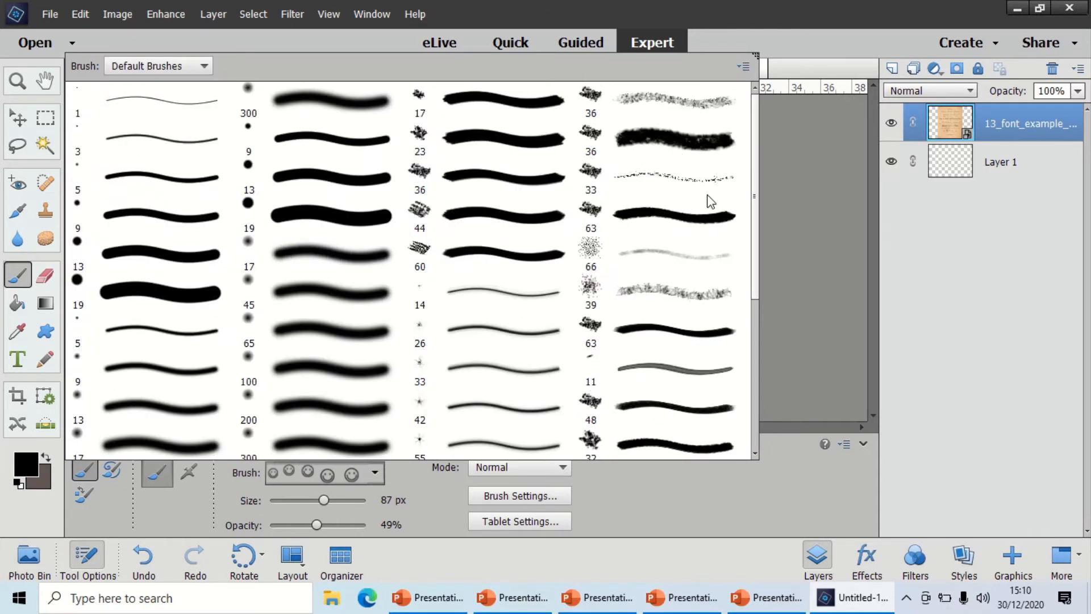
pyautogui.click(744, 68)
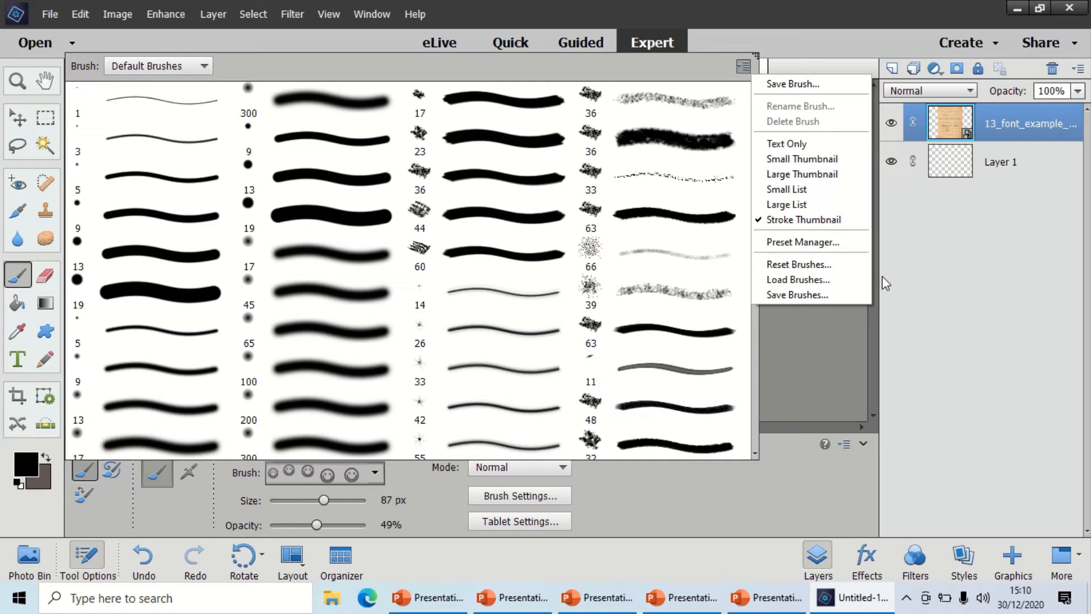
pyautogui.click(832, 279)
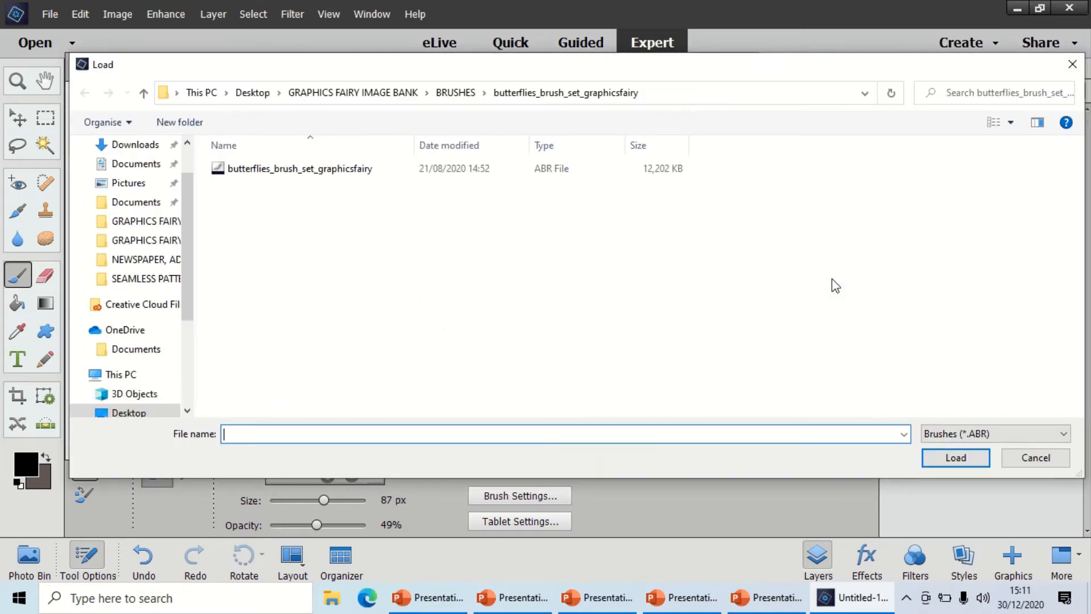
pyautogui.doubleClick(312, 177)
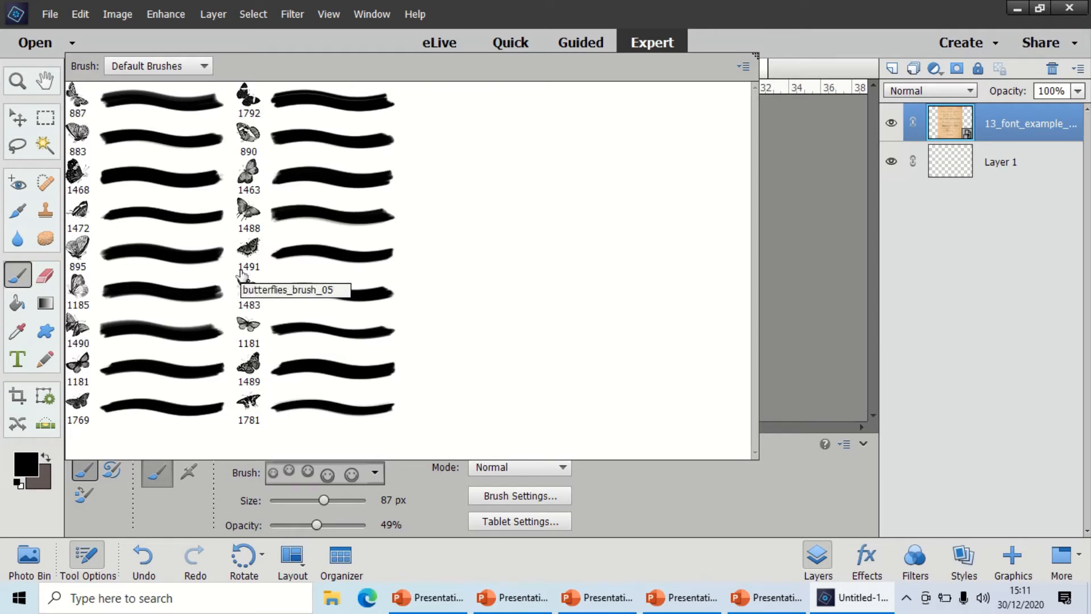
# Choose the 1490 px butterfly preset from the loaded set and set its size to 407 px.
pyautogui.click(76, 334)
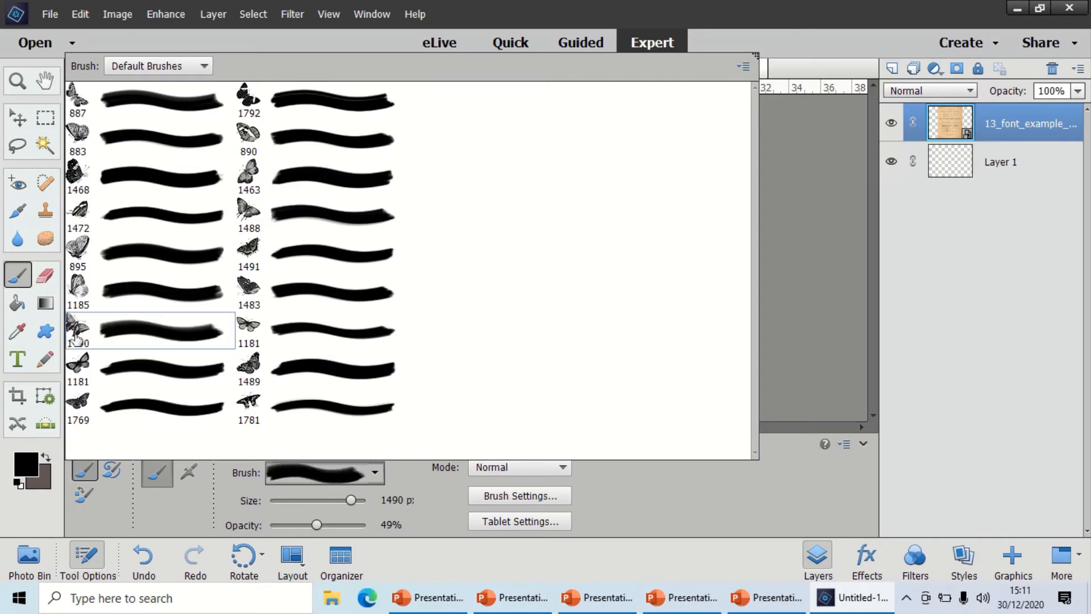
pyautogui.click(630, 511)
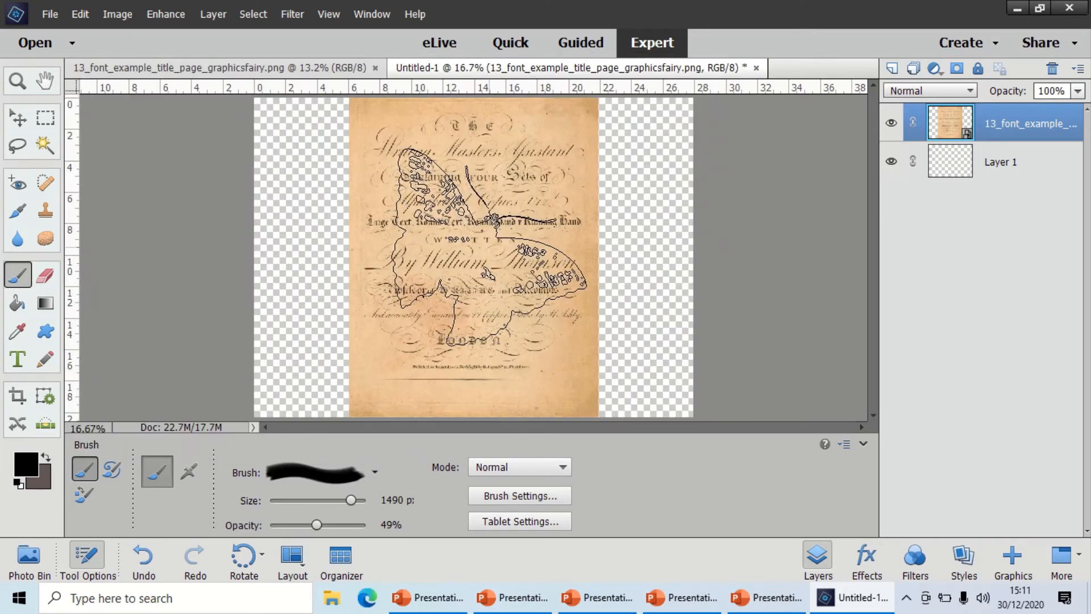
pyautogui.moveTo(348, 500); pyautogui.dragTo(315, 501)
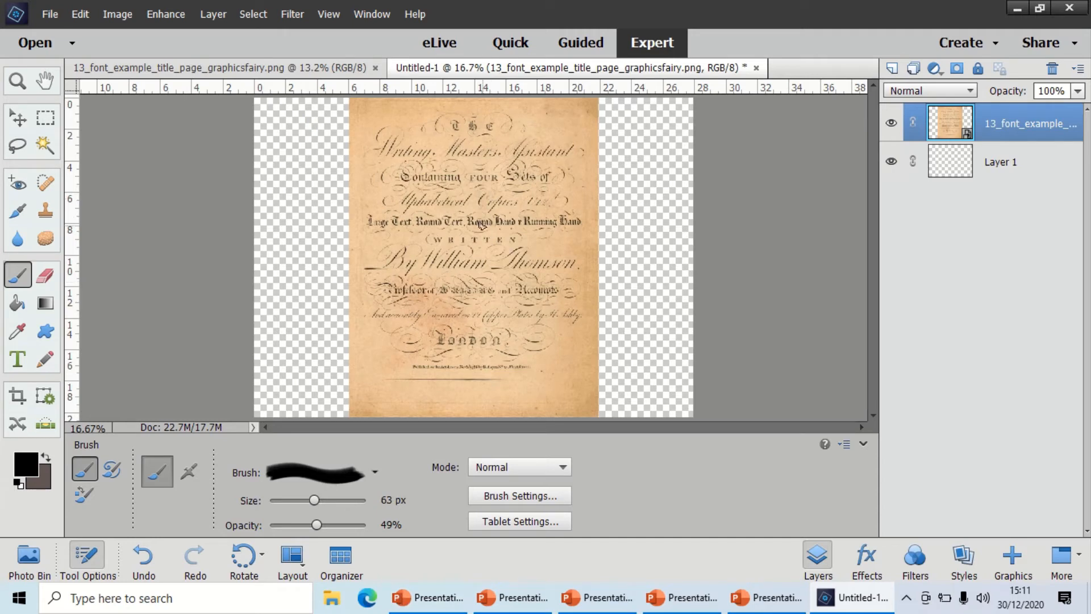
pyautogui.click(335, 499)
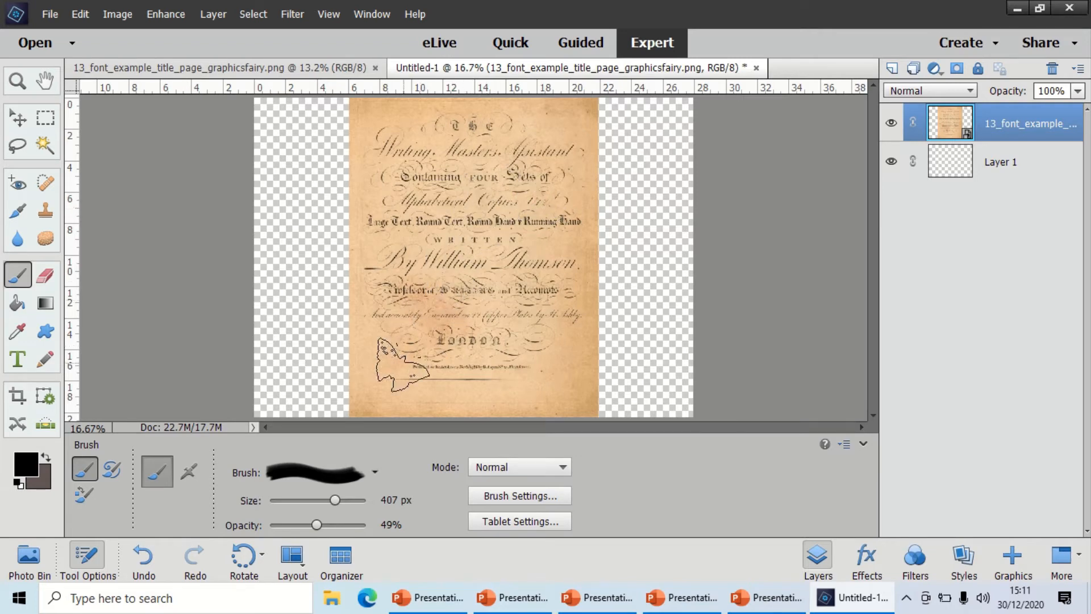
# Simplify the title page's smart layer and stamp one butterfly near the page's lower left corner.
pyautogui.click(396, 377)
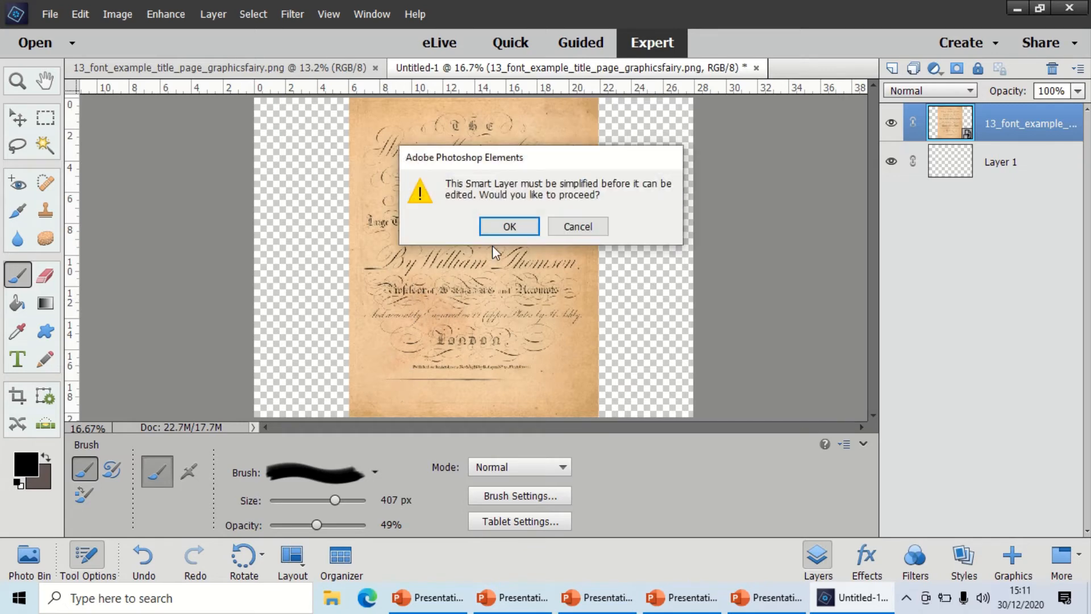
pyautogui.click(507, 227)
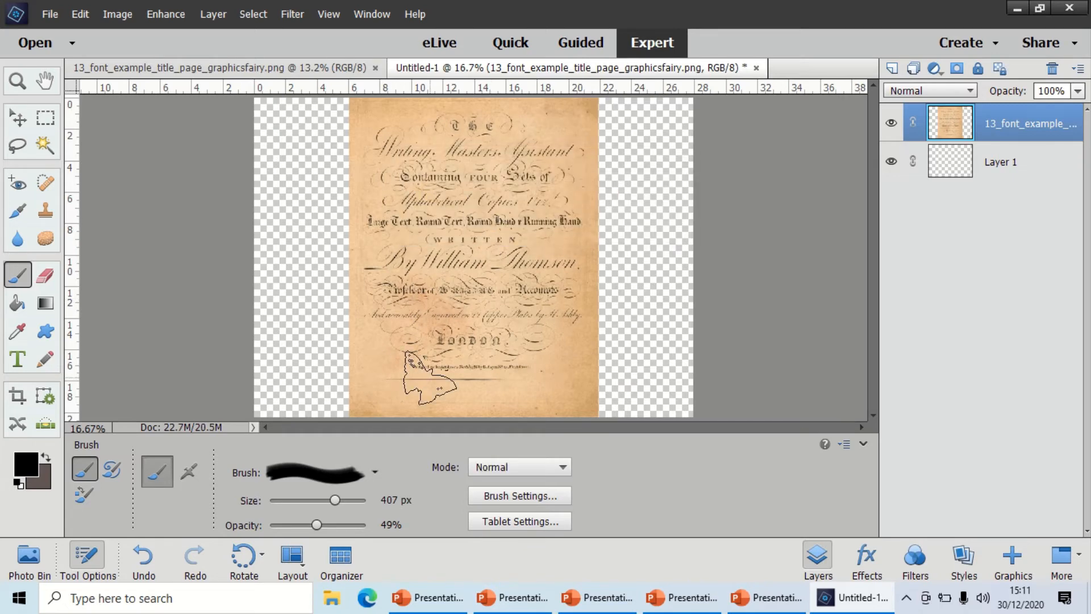
pyautogui.click(399, 375)
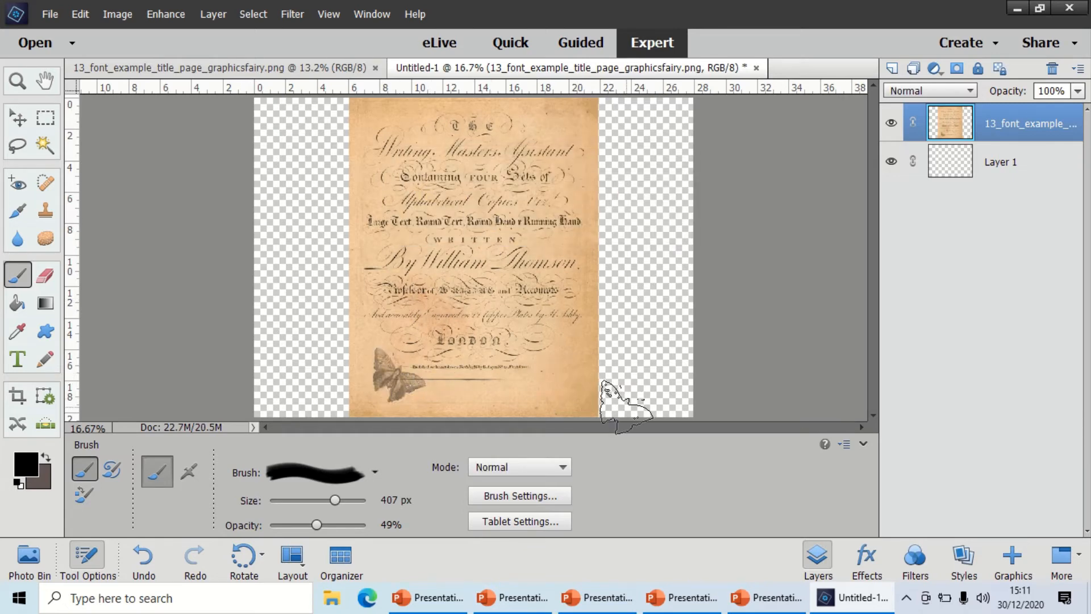
# Stamp the 887 px butterfly preset, resized to 701 px, over the upper right part of the title page.
pyautogui.click(371, 475)
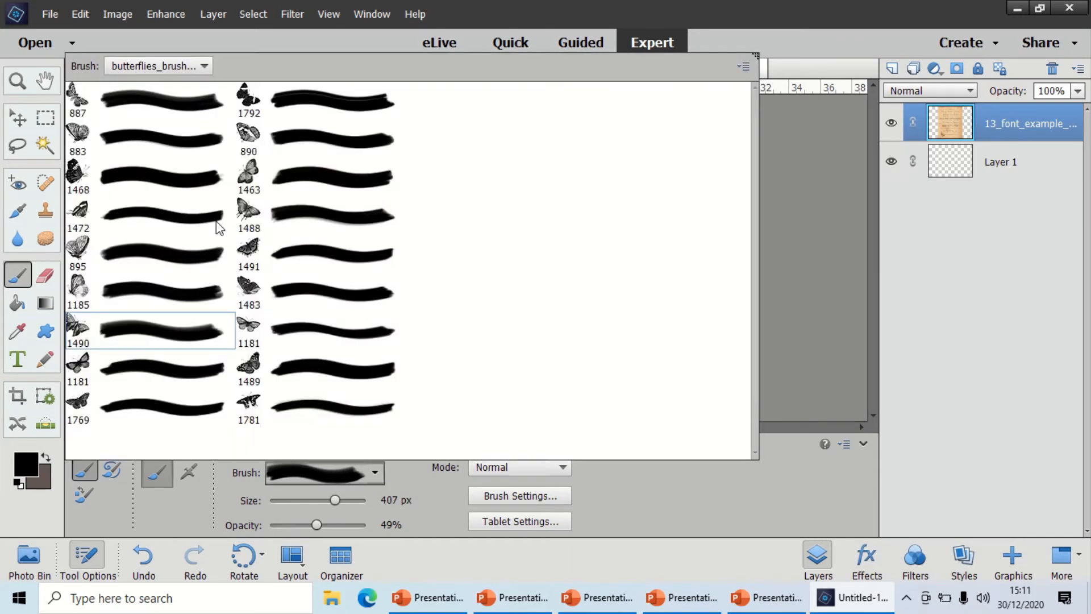
pyautogui.click(146, 107)
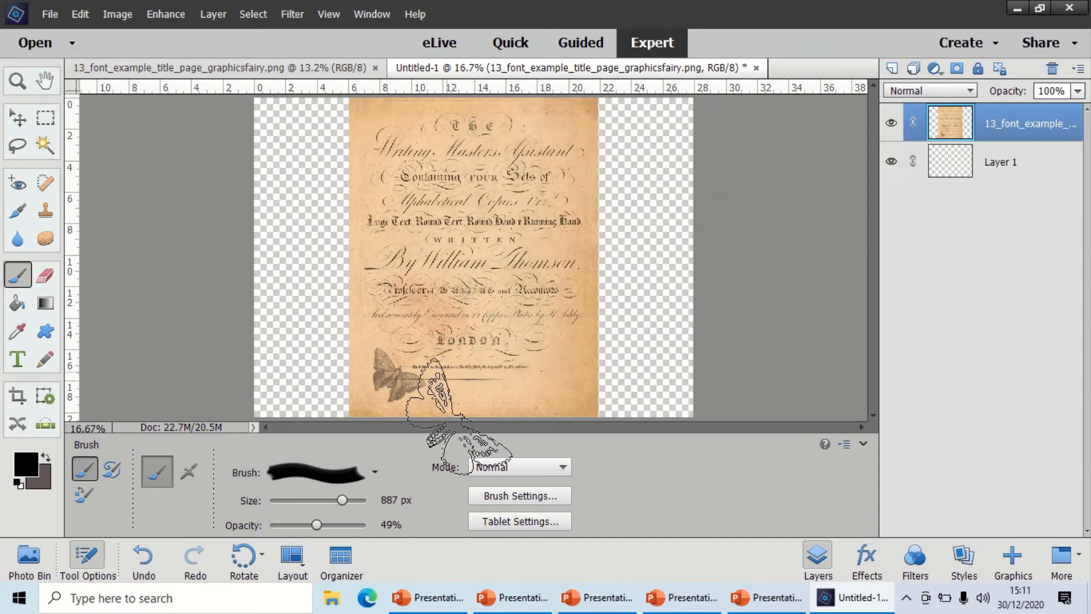
pyautogui.moveTo(346, 503); pyautogui.dragTo(332, 500)
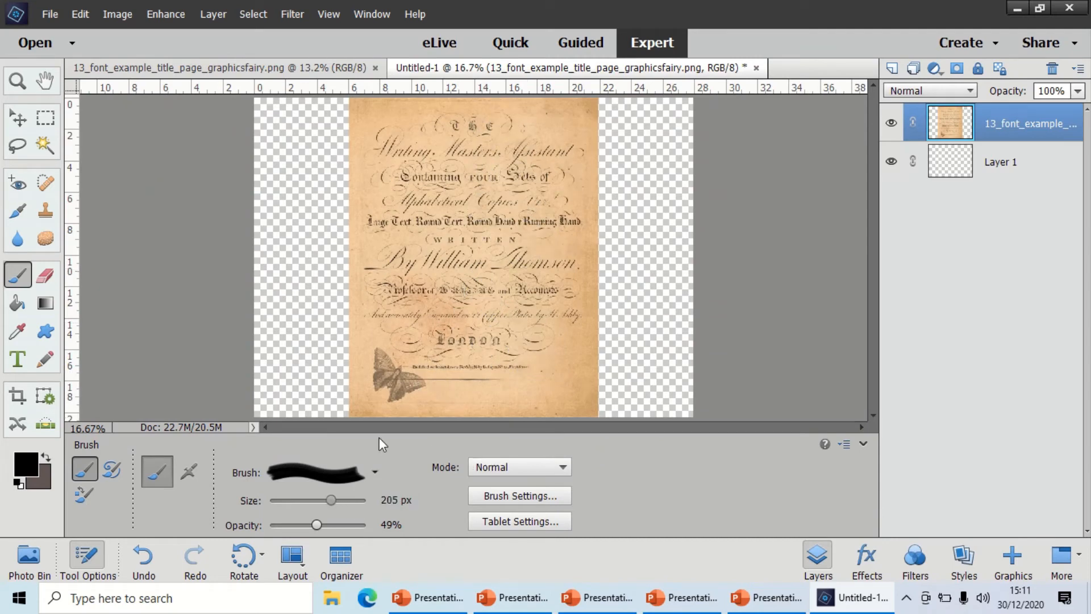
pyautogui.click(340, 498)
pyautogui.moveTo(343, 502); pyautogui.dragTo(339, 500)
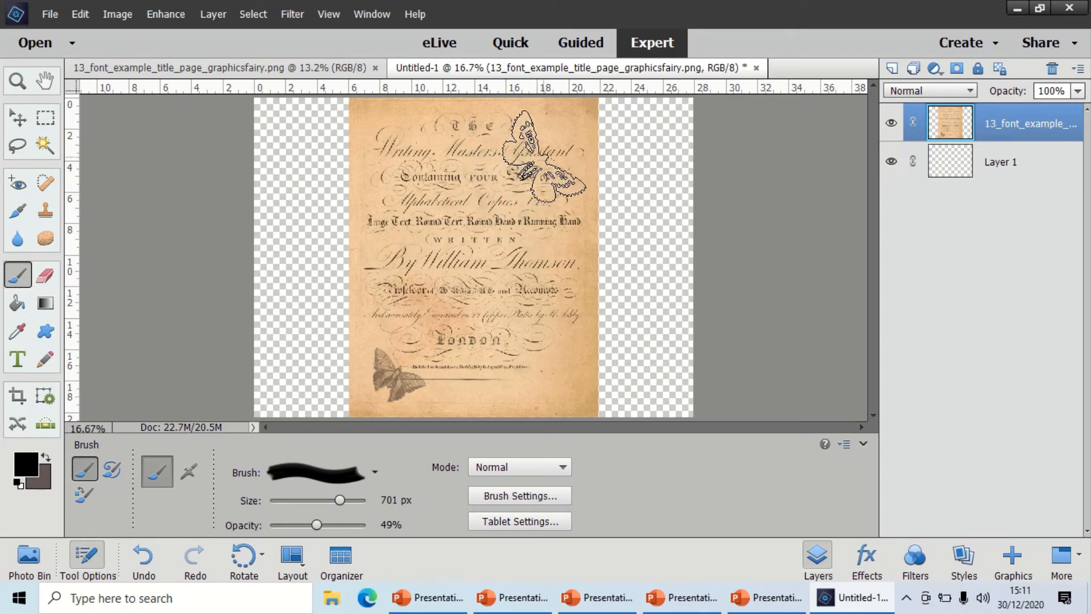
pyautogui.click(524, 162)
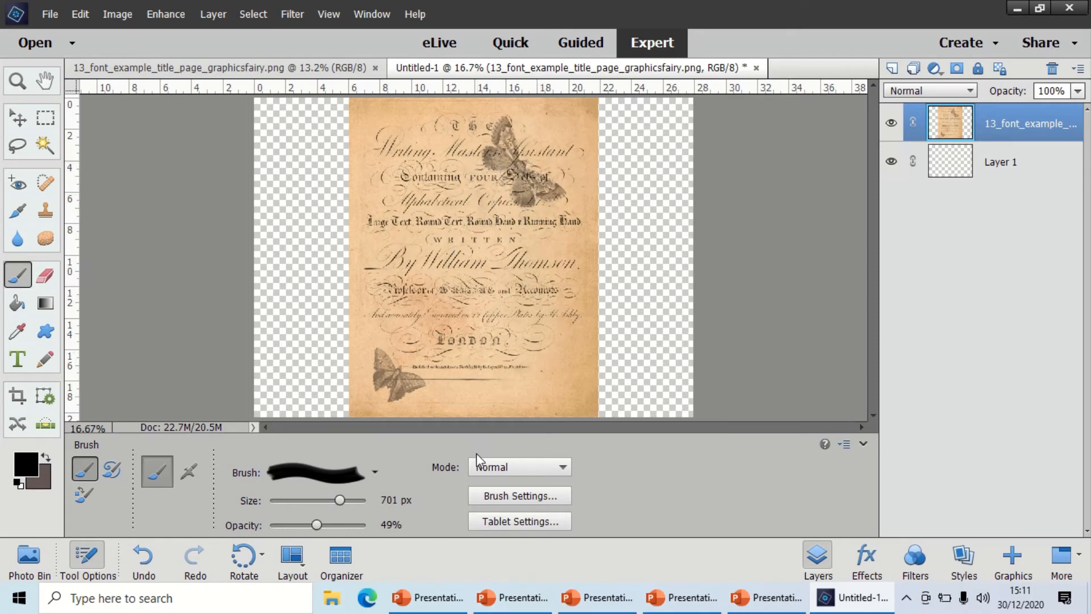
# Stamp the 1463 px butterfly preset, resized to 407 px, near the middle of the title page.
pyautogui.click(363, 472)
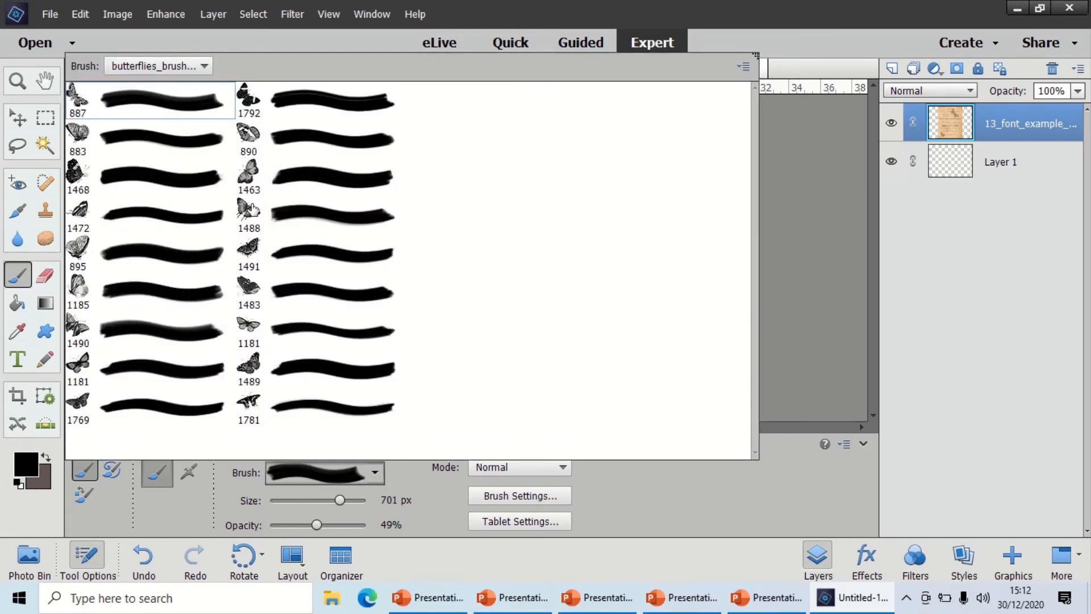
pyautogui.click(251, 169)
pyautogui.click(616, 503)
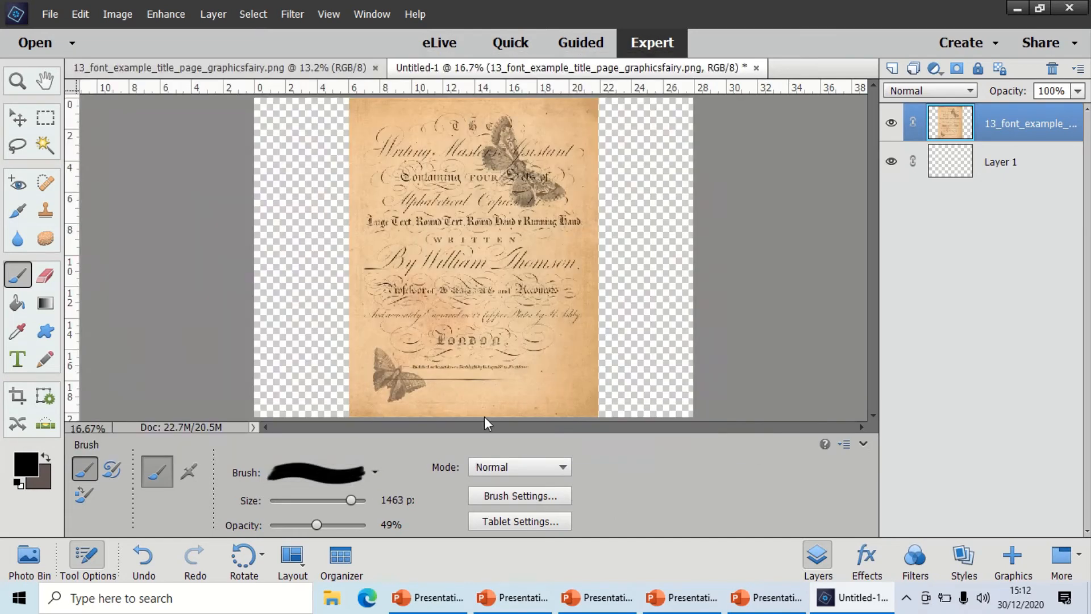
pyautogui.moveTo(347, 504); pyautogui.dragTo(335, 503)
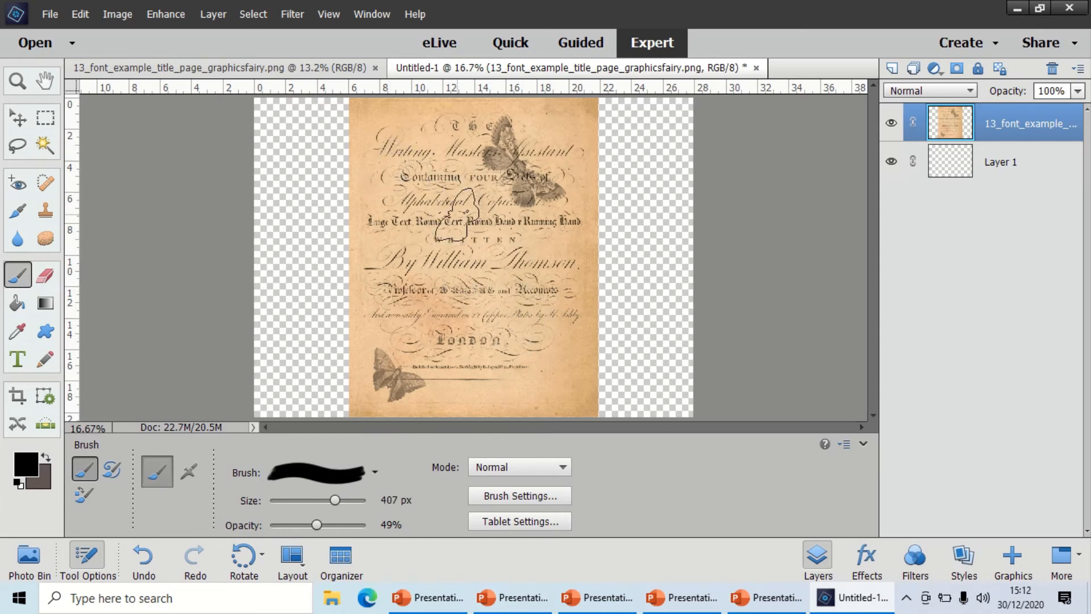
pyautogui.click(476, 233)
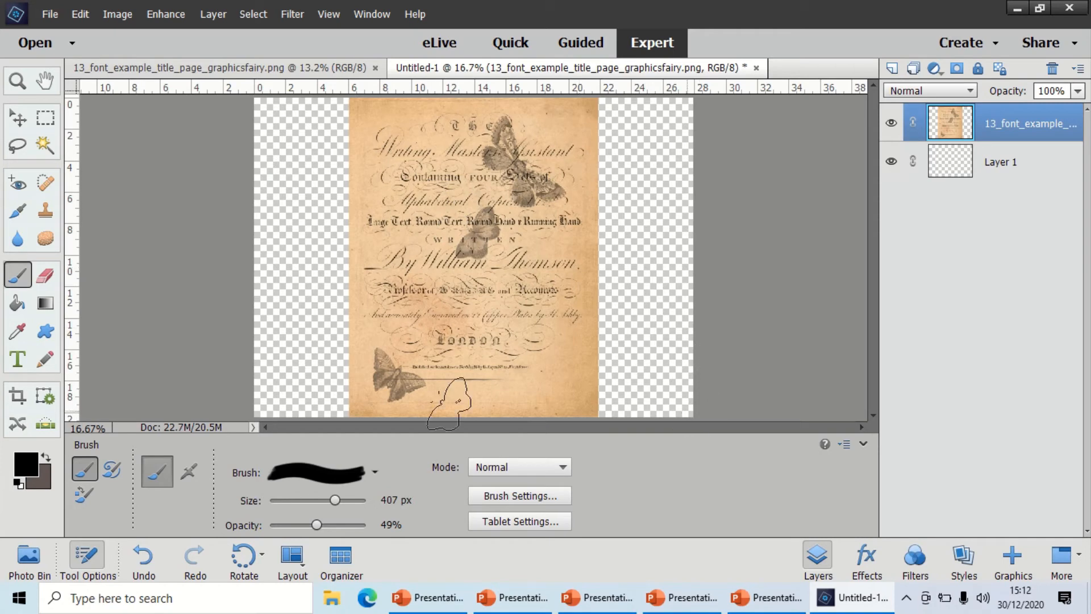
# Choose the 1483 px butterfly preset and set the brush's blending mode to Dissolve.
pyautogui.click(303, 467)
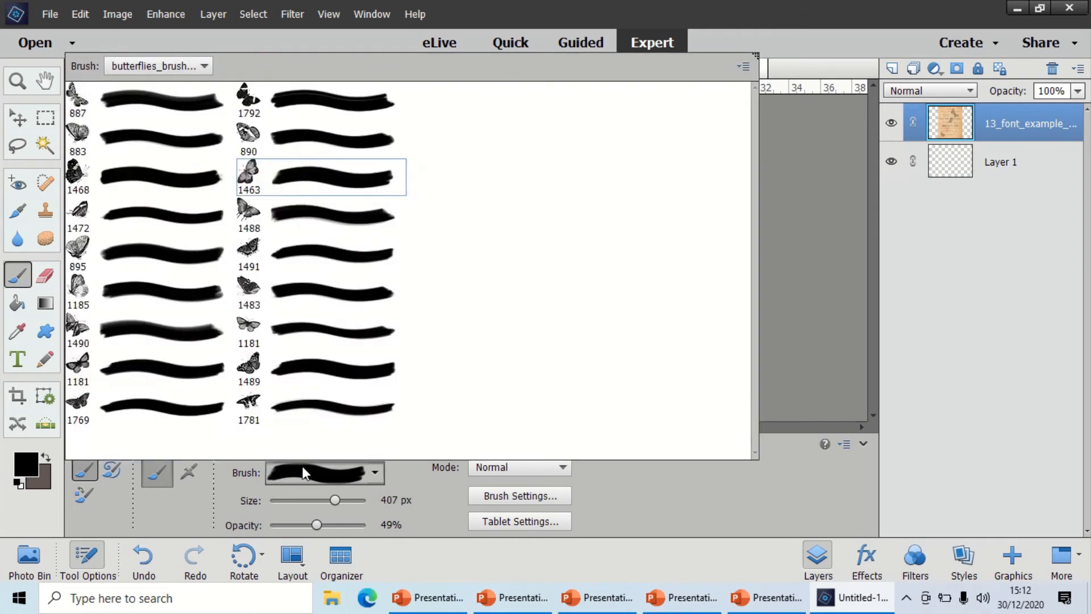
pyautogui.click(311, 297)
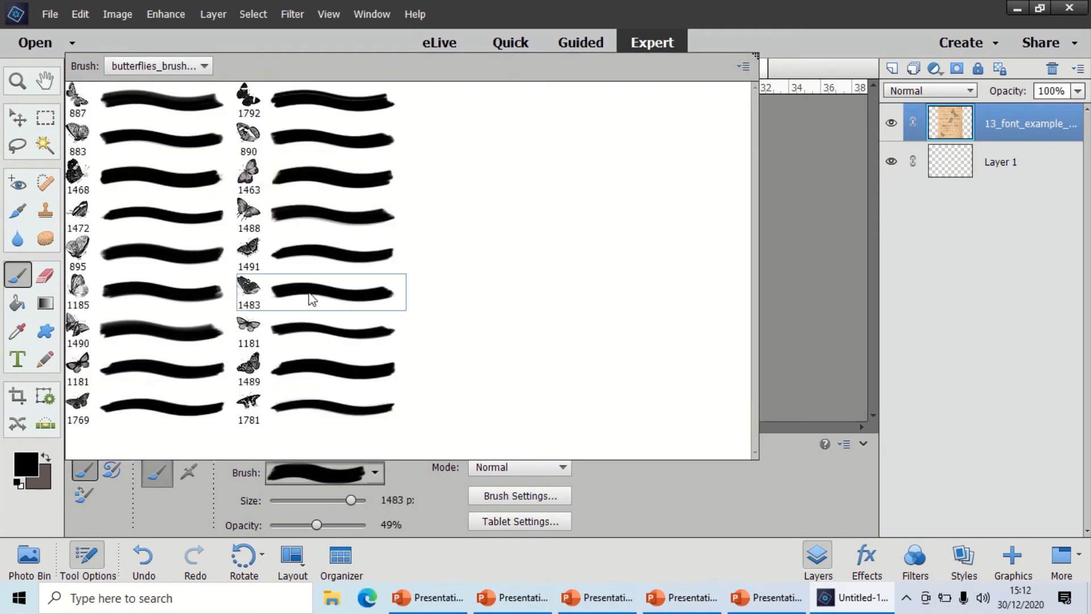
pyautogui.click(618, 480)
pyautogui.click(551, 472)
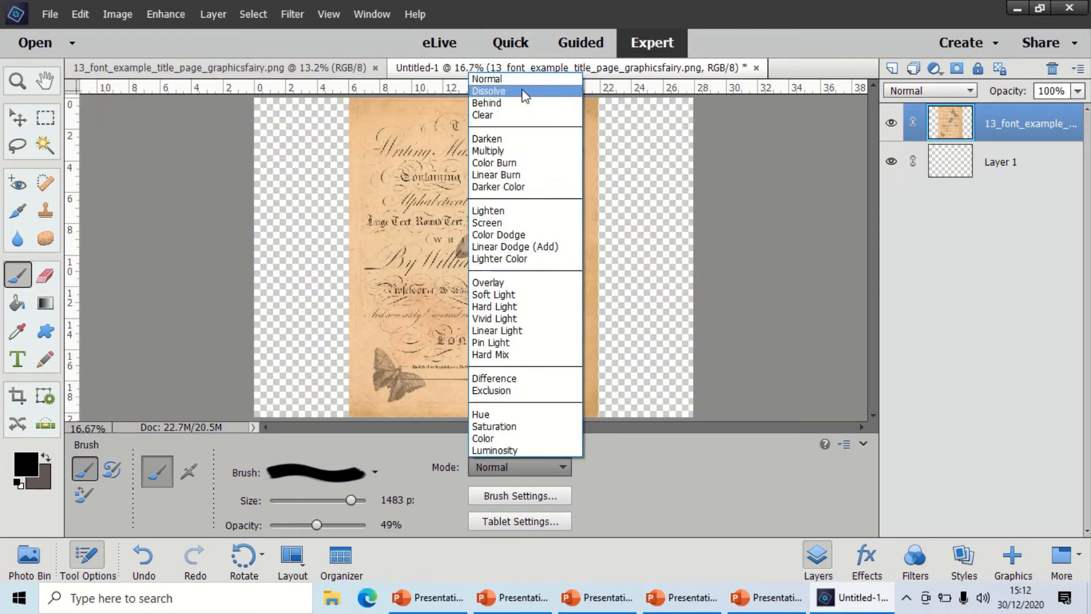
pyautogui.click(523, 91)
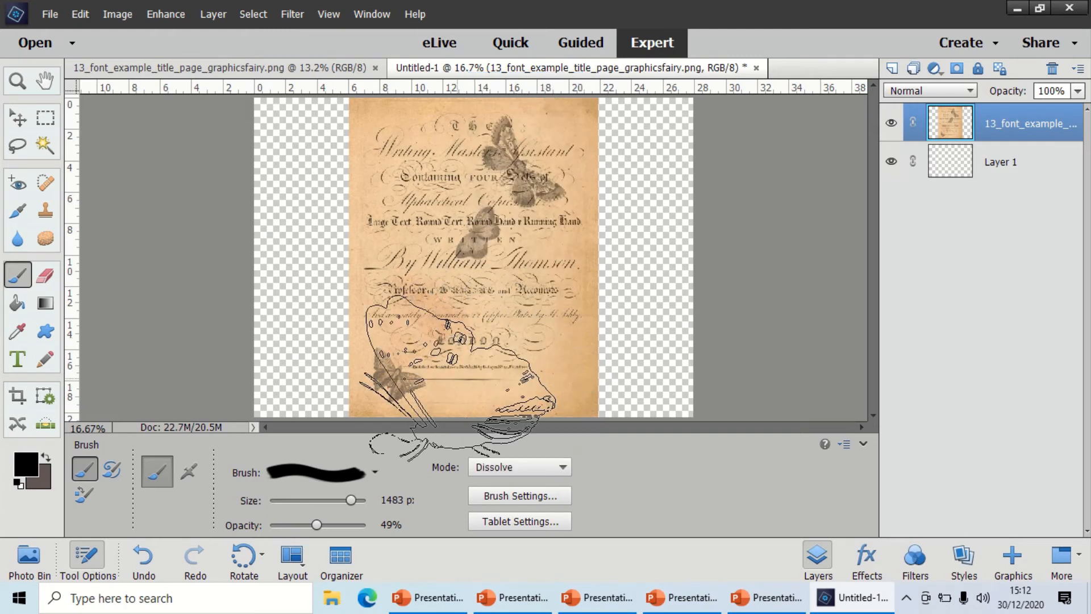
# Try stamping the Dissolve butterfly at 974 px over the page's lower right area, and undo the stamp.
pyautogui.moveTo(352, 500); pyautogui.dragTo(344, 499)
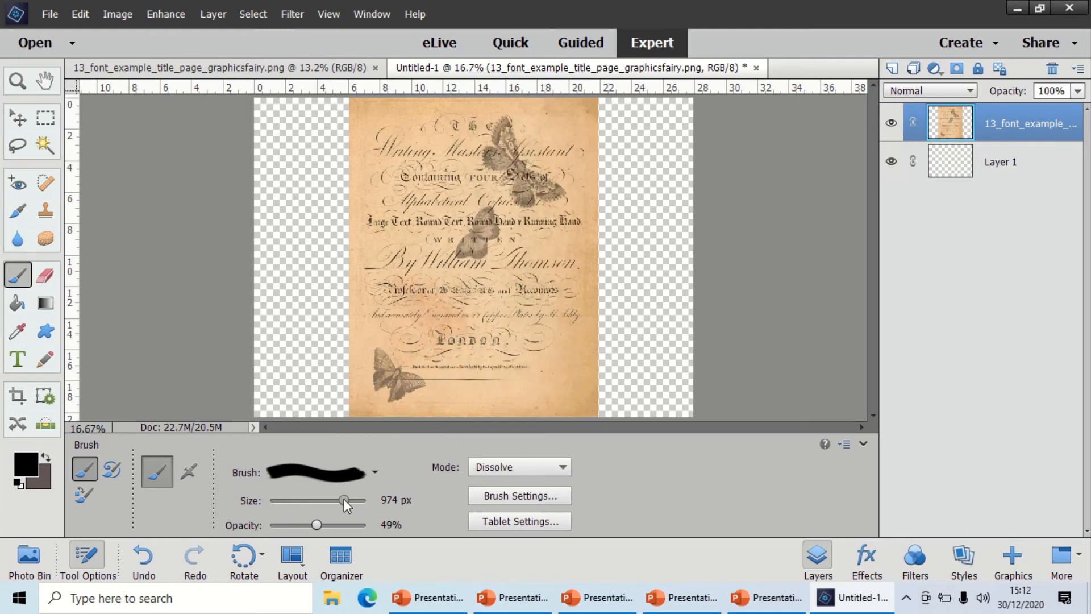
pyautogui.click(514, 344)
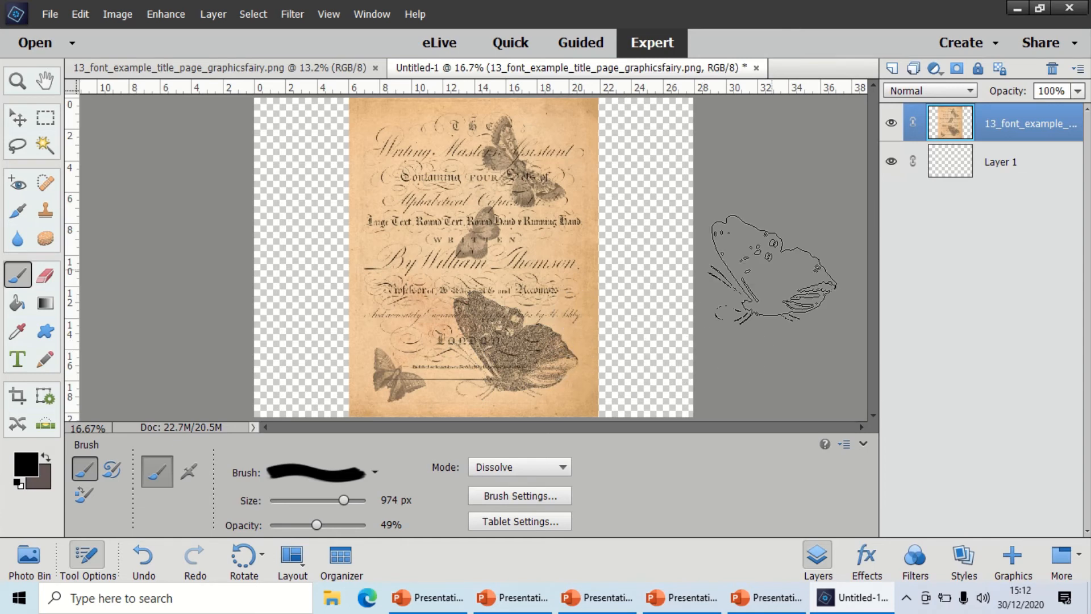
pyautogui.click(543, 473)
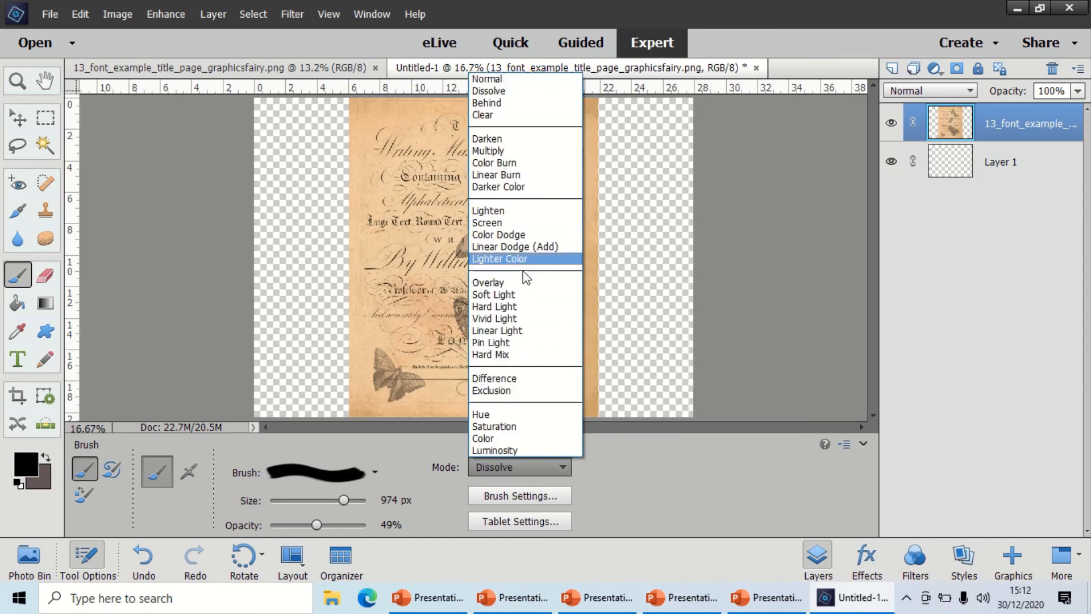
pyautogui.click(725, 288)
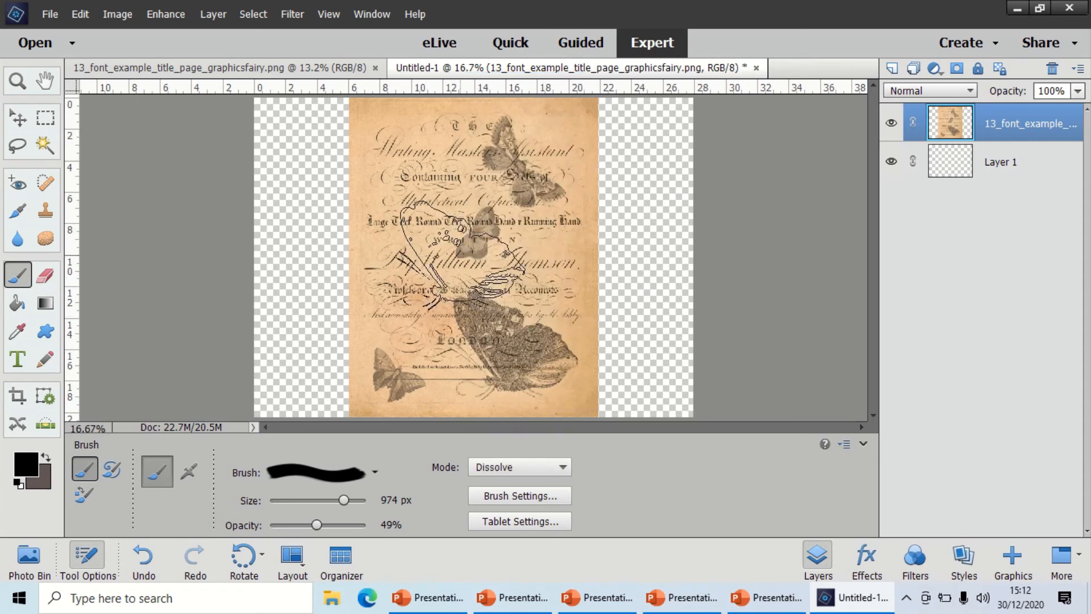
pyautogui.click(78, 14)
pyautogui.click(82, 29)
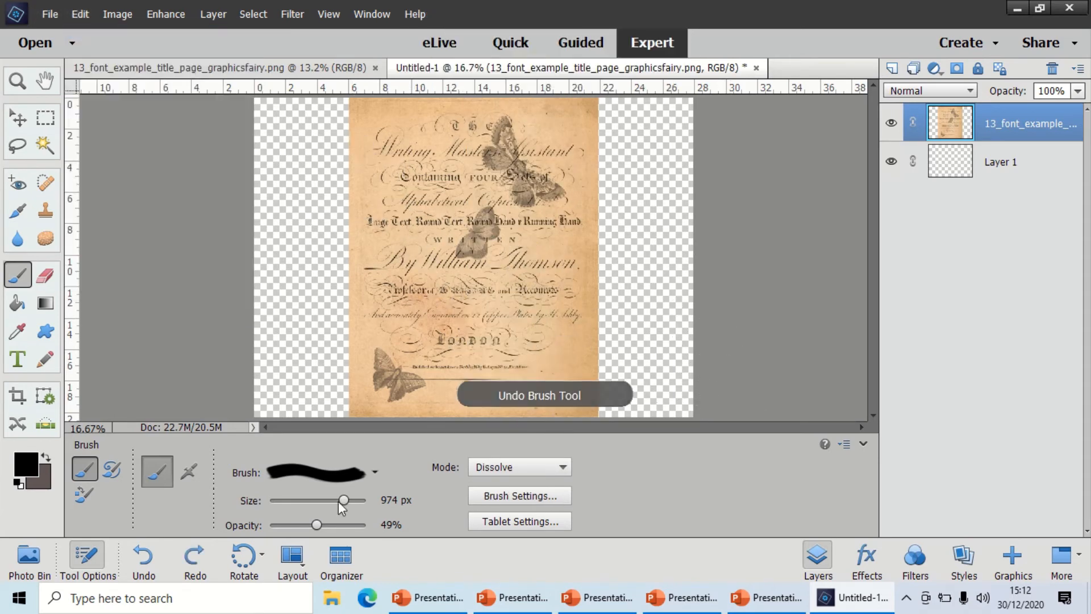
# Set the butterfly brush's size to 488 px.
pyautogui.click(521, 465)
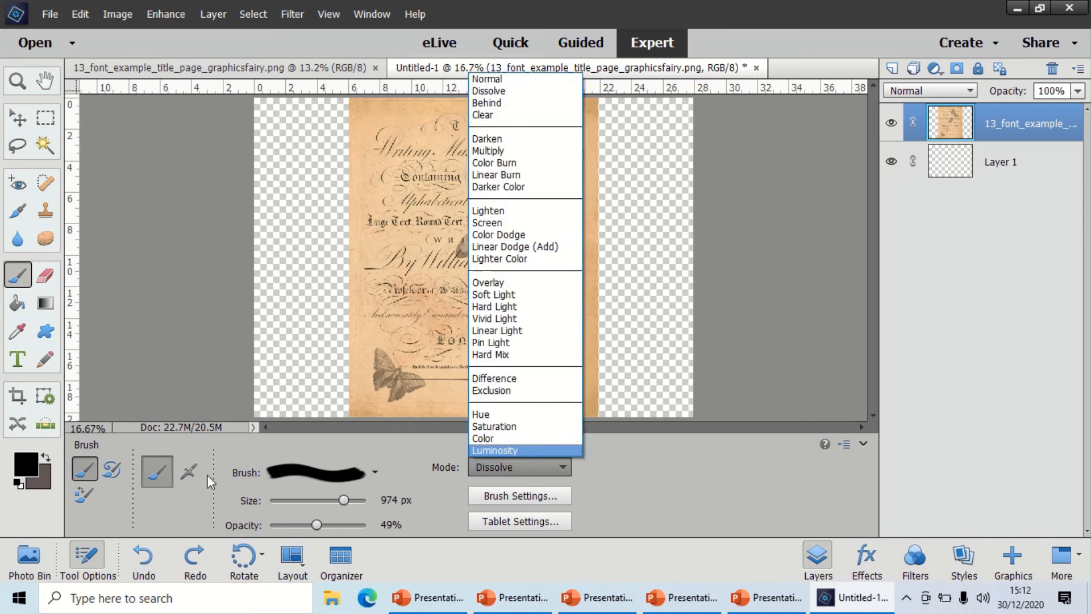
pyautogui.click(344, 479)
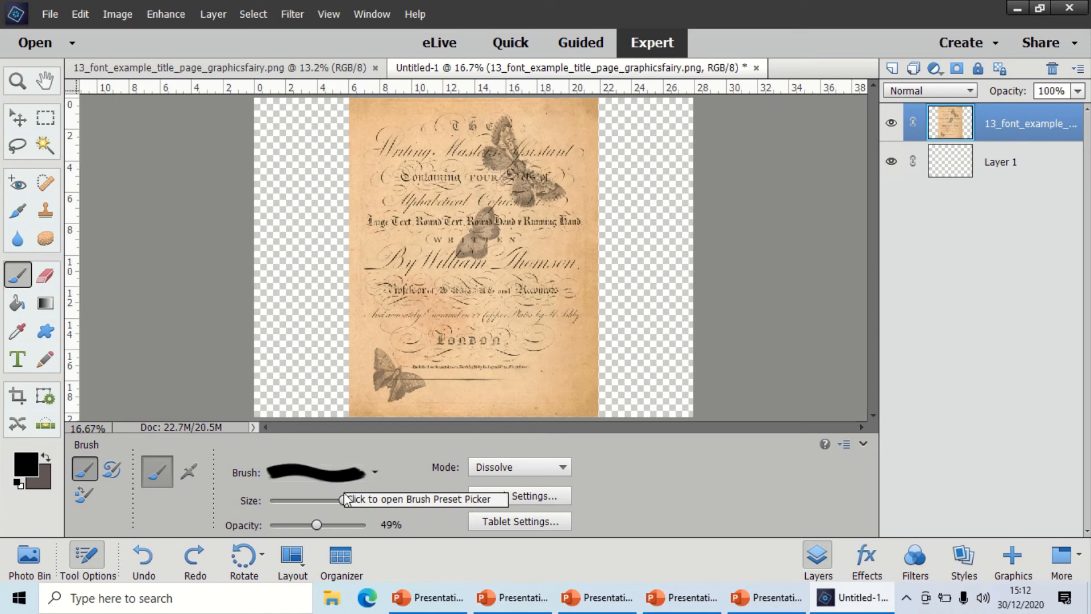
pyautogui.click(337, 500)
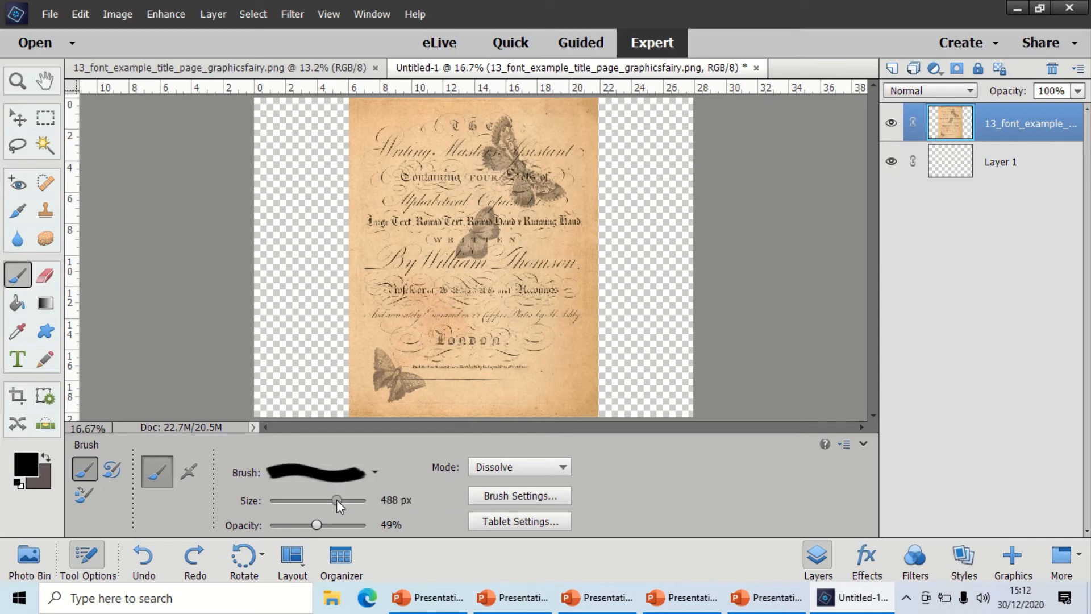
# Set the brush's blending mode to Normal and stamp the 488 px butterfly in the page's upper left area.
pyautogui.click(561, 472)
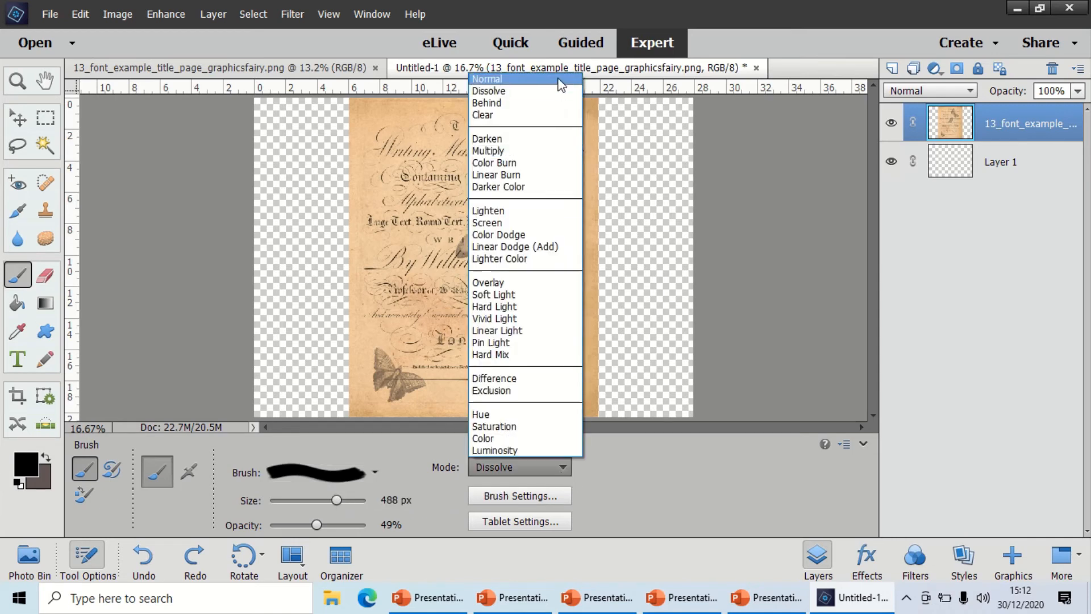
pyautogui.click(561, 85)
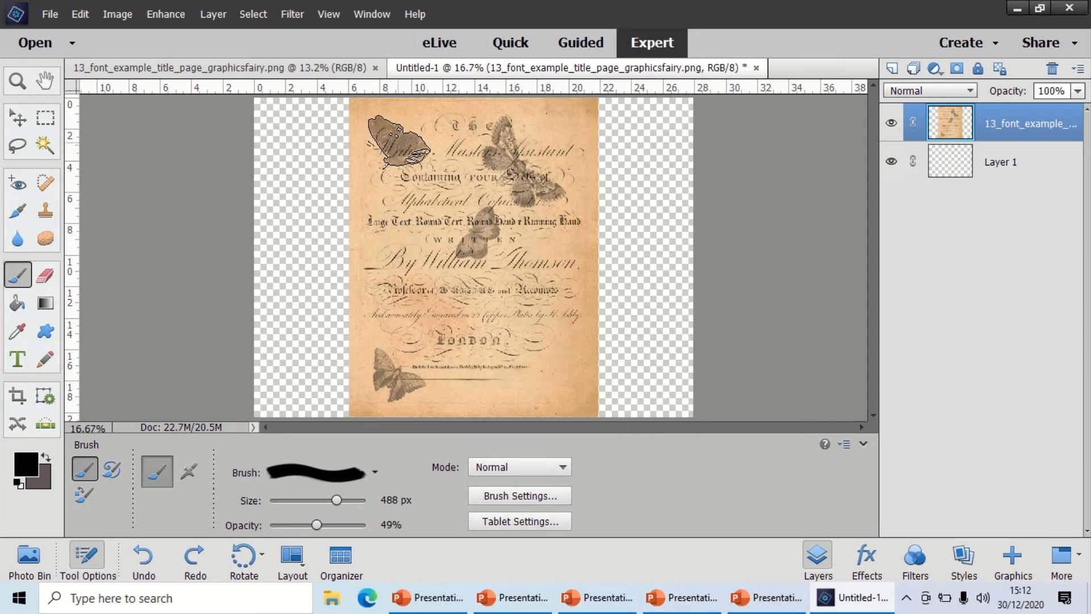
# Stamp the 1490 px butterfly preset, resized to 810 px, over the page's lower right area.
pyautogui.click(363, 472)
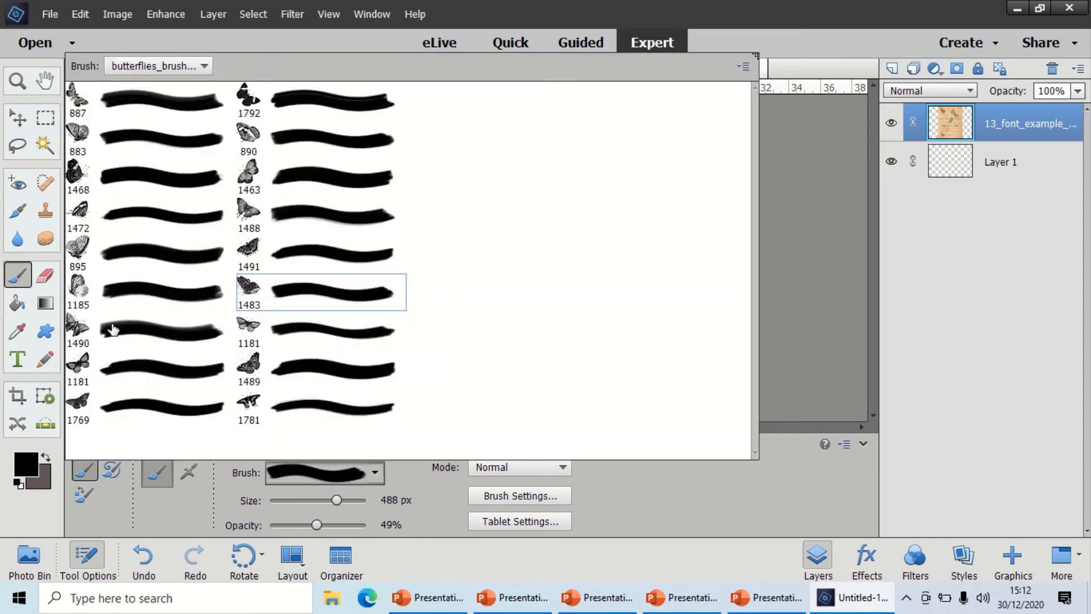
pyautogui.click(113, 329)
pyautogui.click(684, 483)
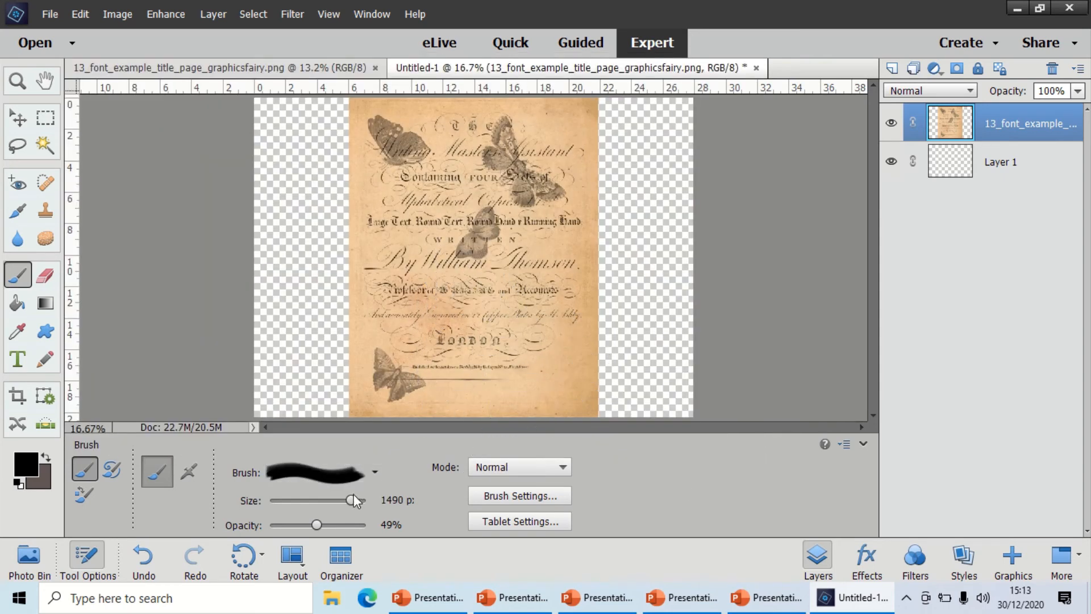
pyautogui.moveTo(346, 500); pyautogui.dragTo(341, 500)
pyautogui.click(538, 357)
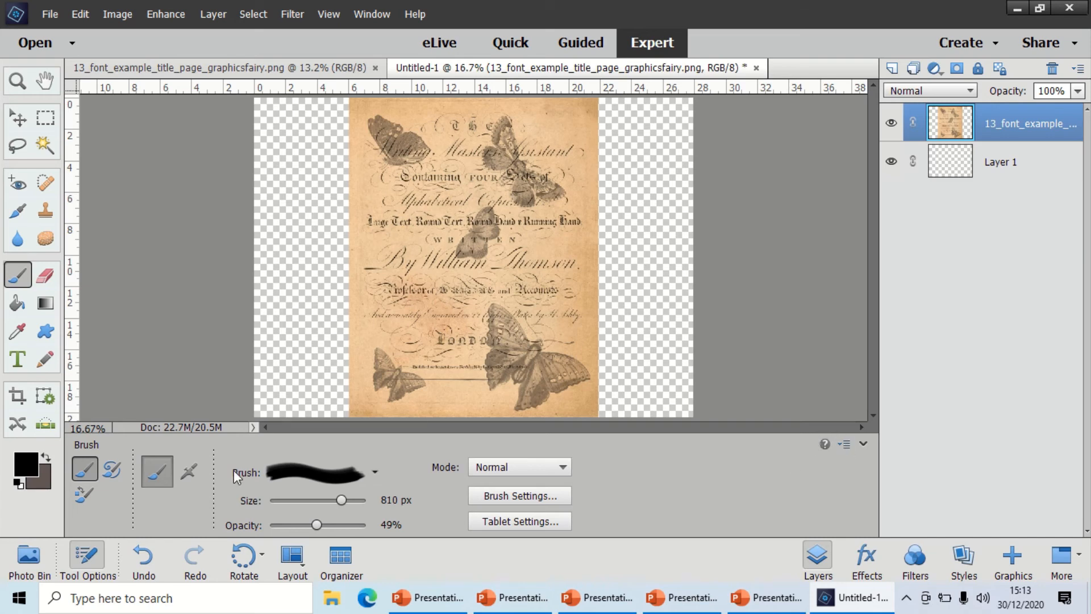
# Switch to the Default Brushes library and load the brush set from the clock_watch_brushes_graphicsfairy folder.
pyautogui.click(279, 479)
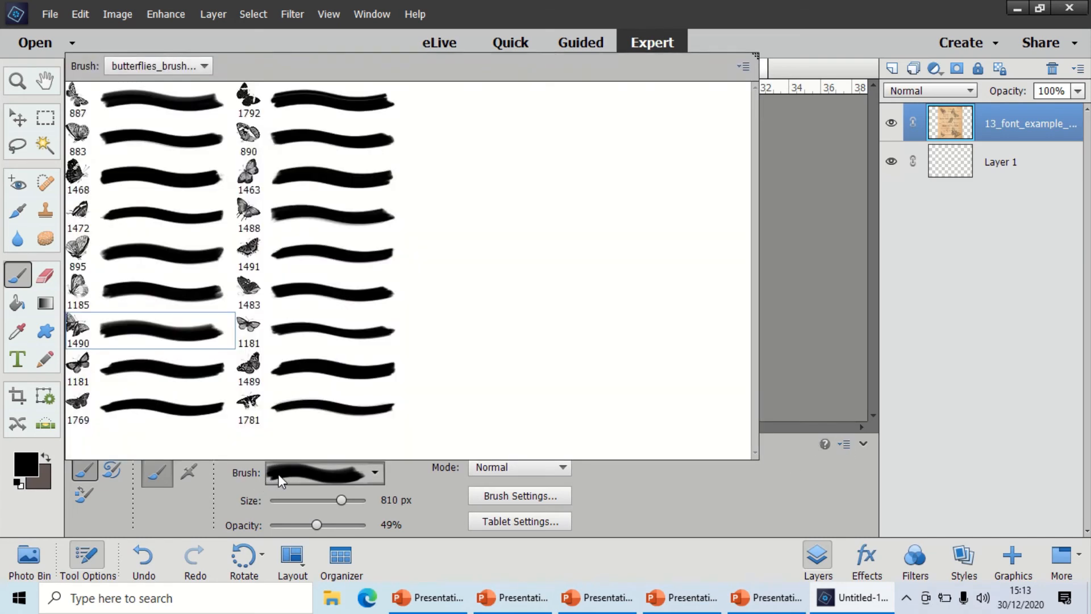
pyautogui.click(142, 71)
pyautogui.click(144, 83)
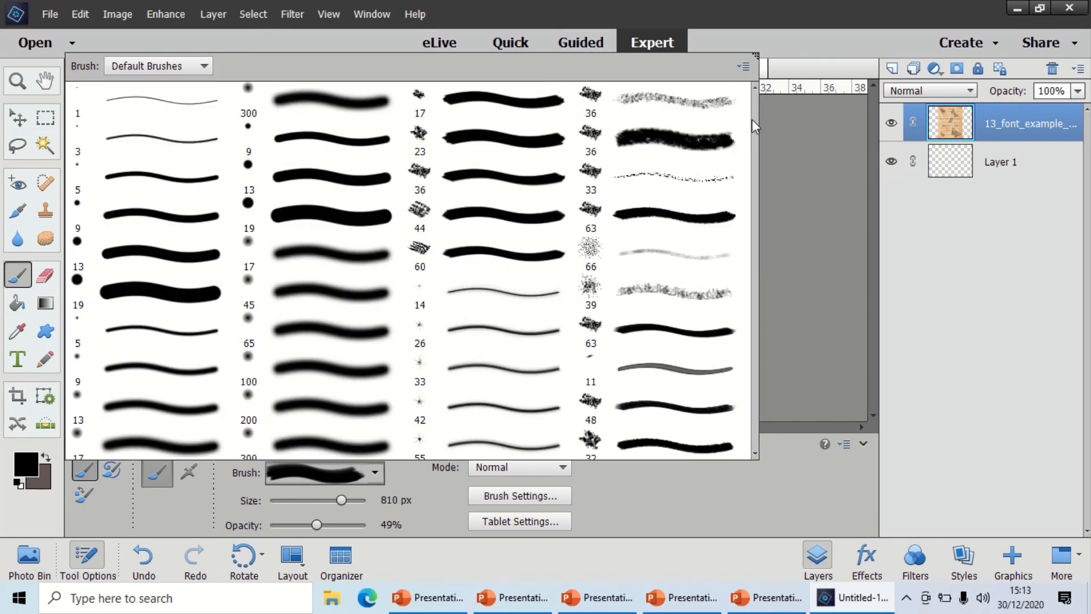
pyautogui.click(743, 66)
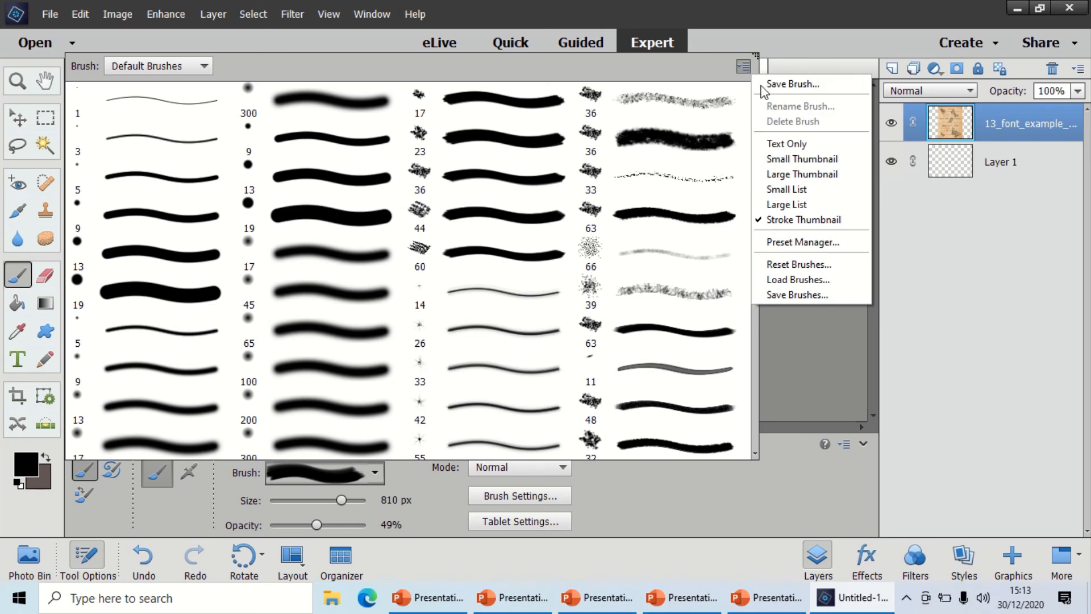
pyautogui.click(797, 278)
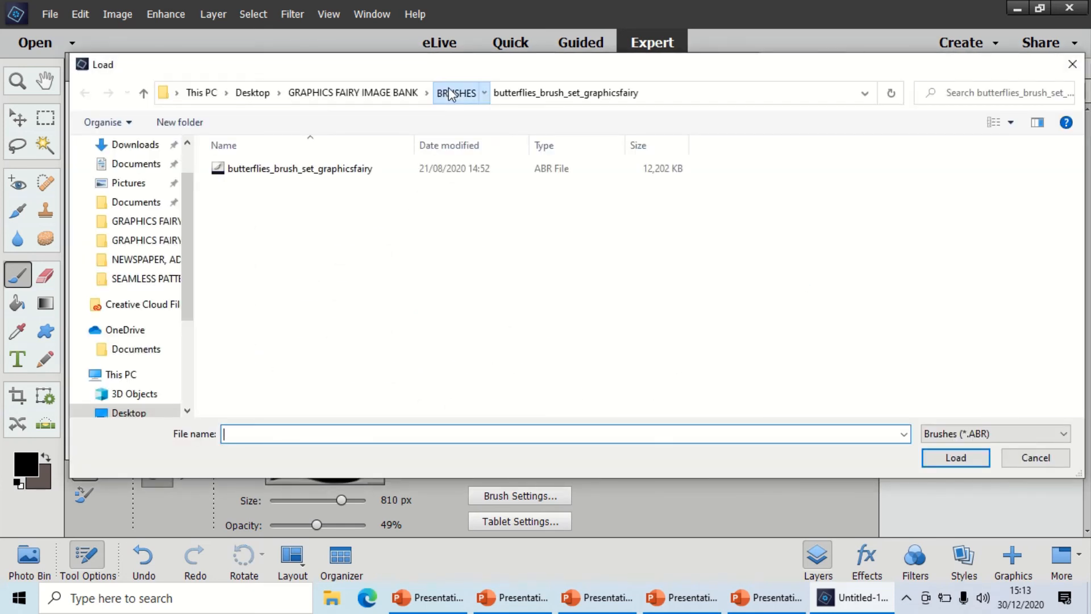
pyautogui.click(449, 93)
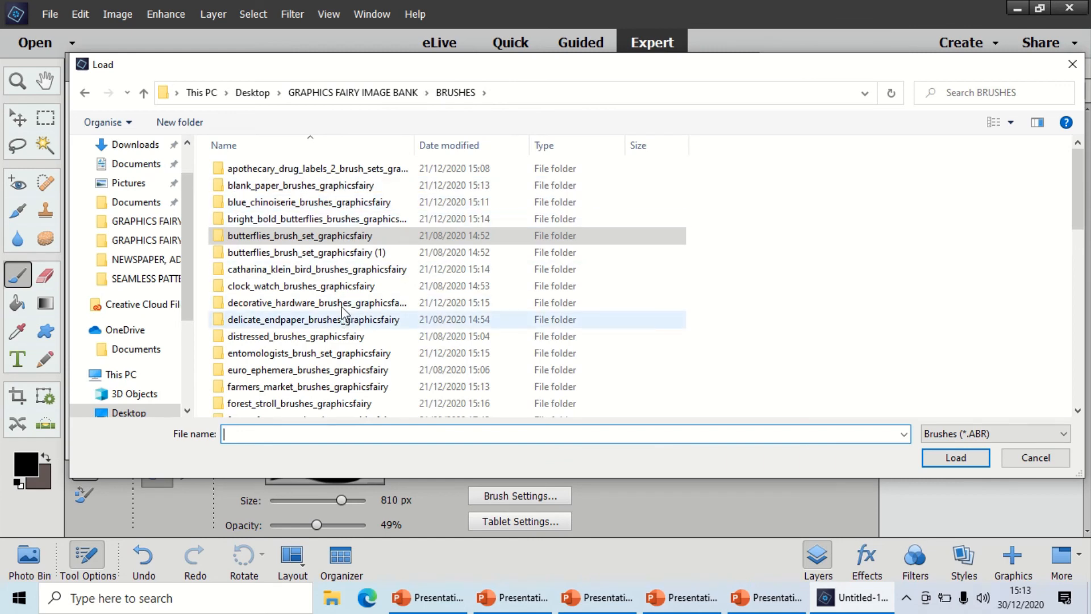
pyautogui.doubleClick(339, 286)
pyautogui.doubleClick(312, 169)
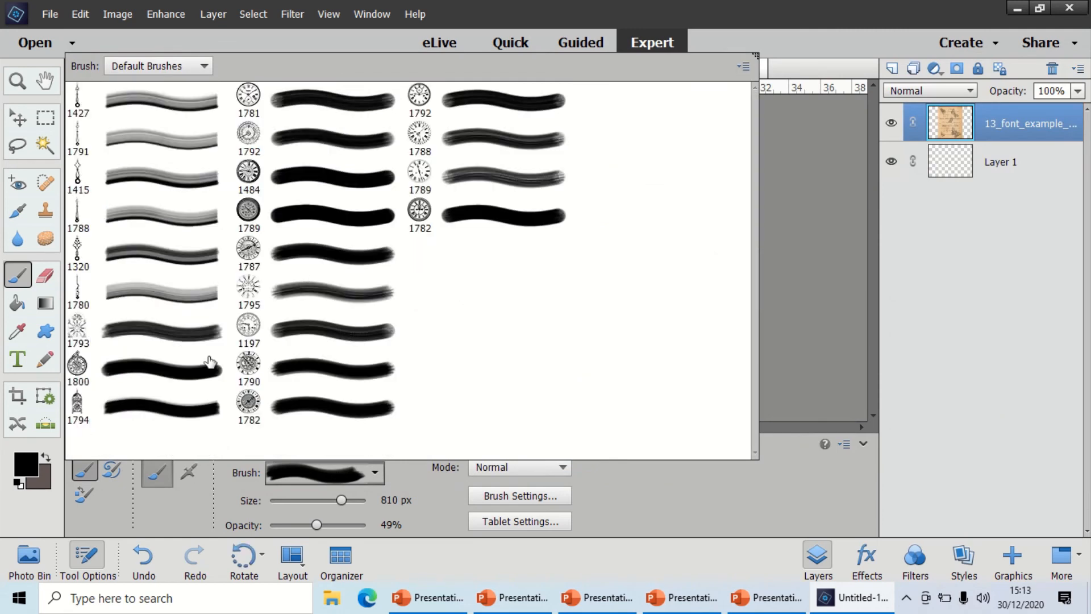
# Stamp the 1197 px clock face preset at its full size over the middle of the title page.
pyautogui.click(249, 328)
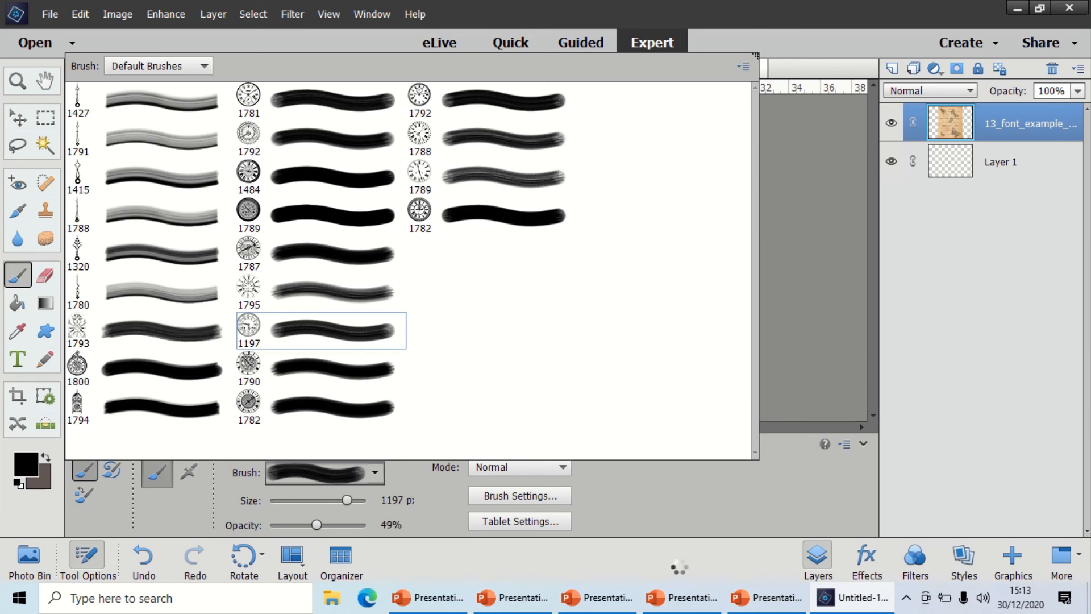
pyautogui.click(647, 484)
pyautogui.click(461, 234)
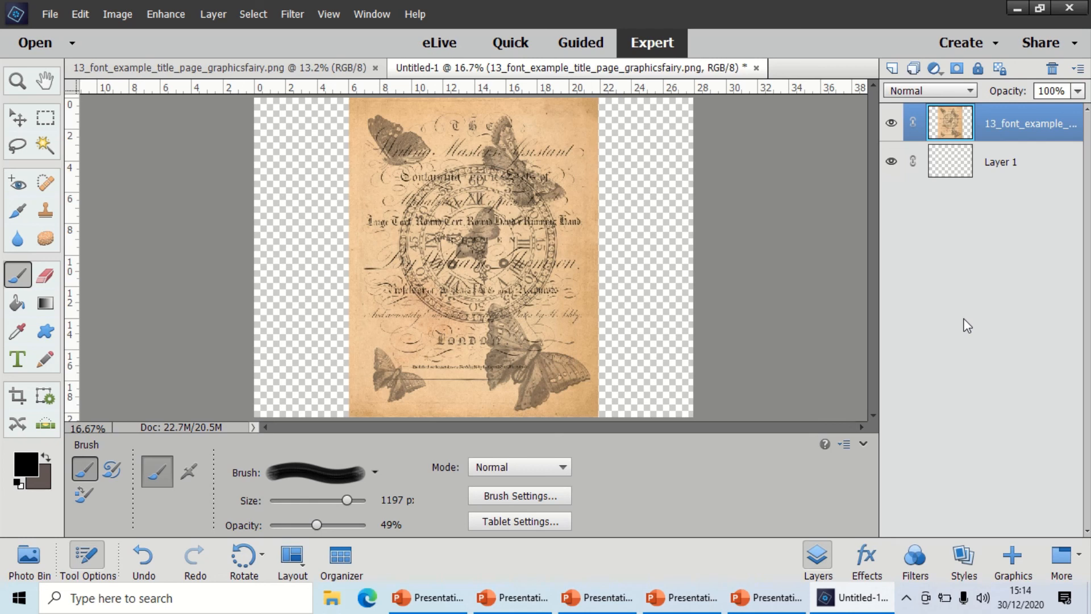
pyautogui.moveTo(881, 1)
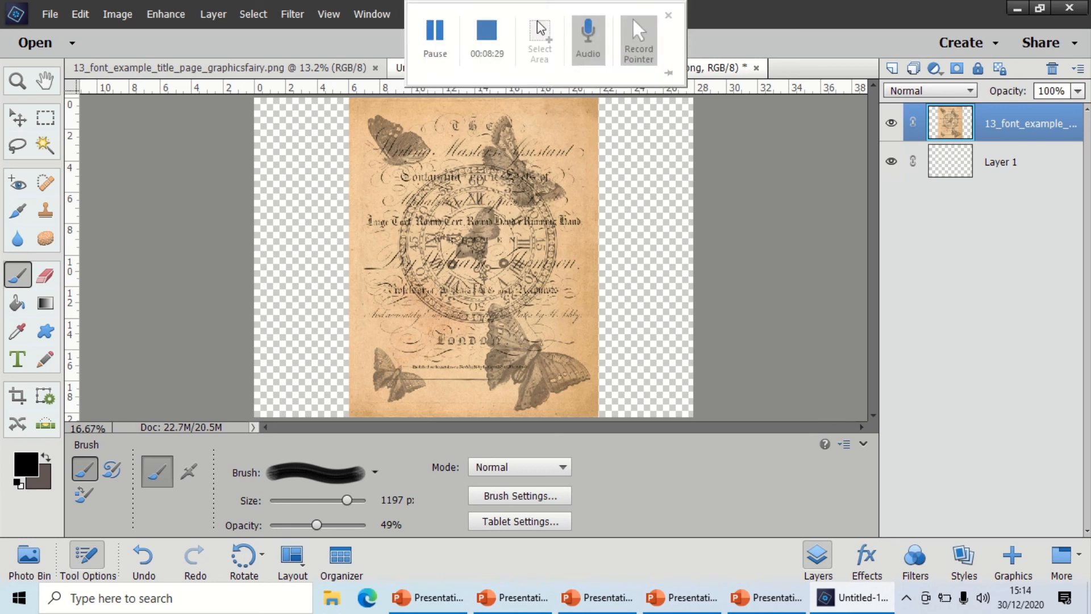